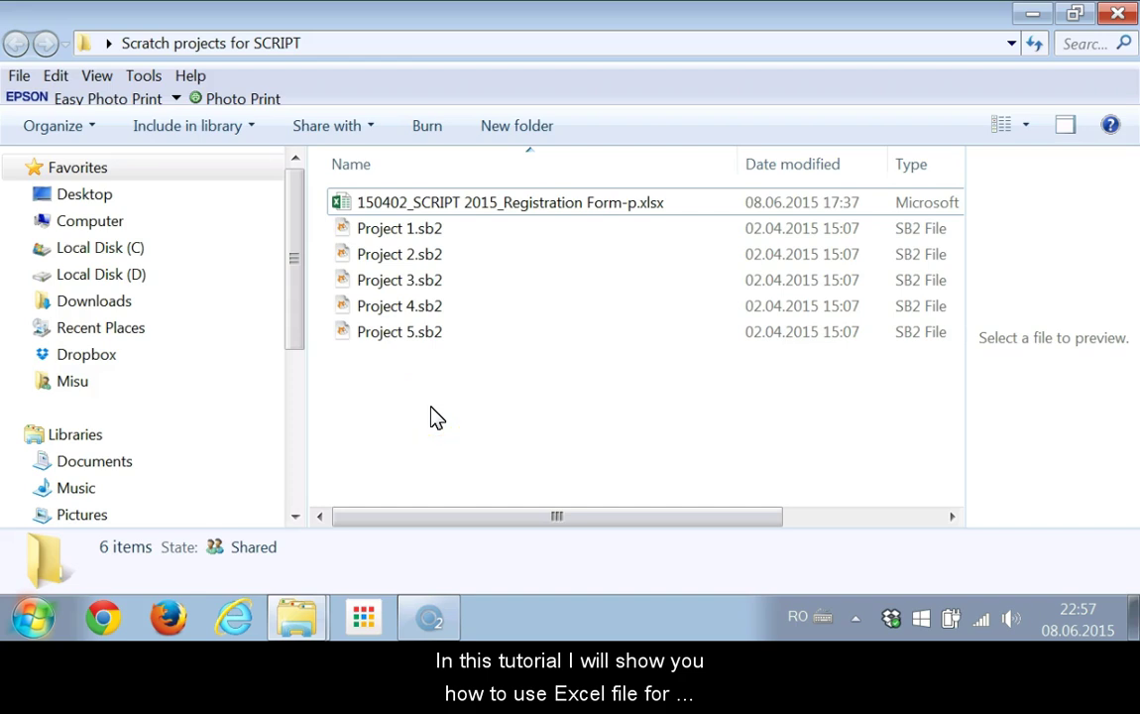
# Rename the registration workbook by appending '_PC DTS' just before the .xlsx extension.
pyautogui.click(517, 202)
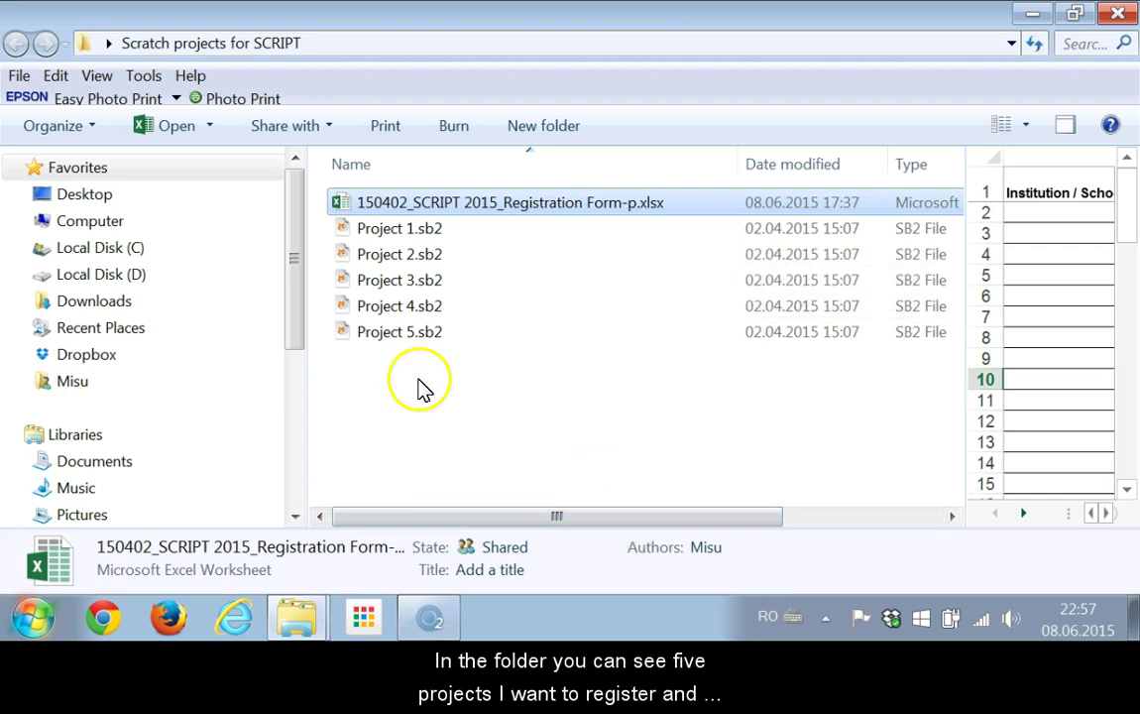
pyautogui.moveTo(439, 386); pyautogui.dragTo(397, 238)
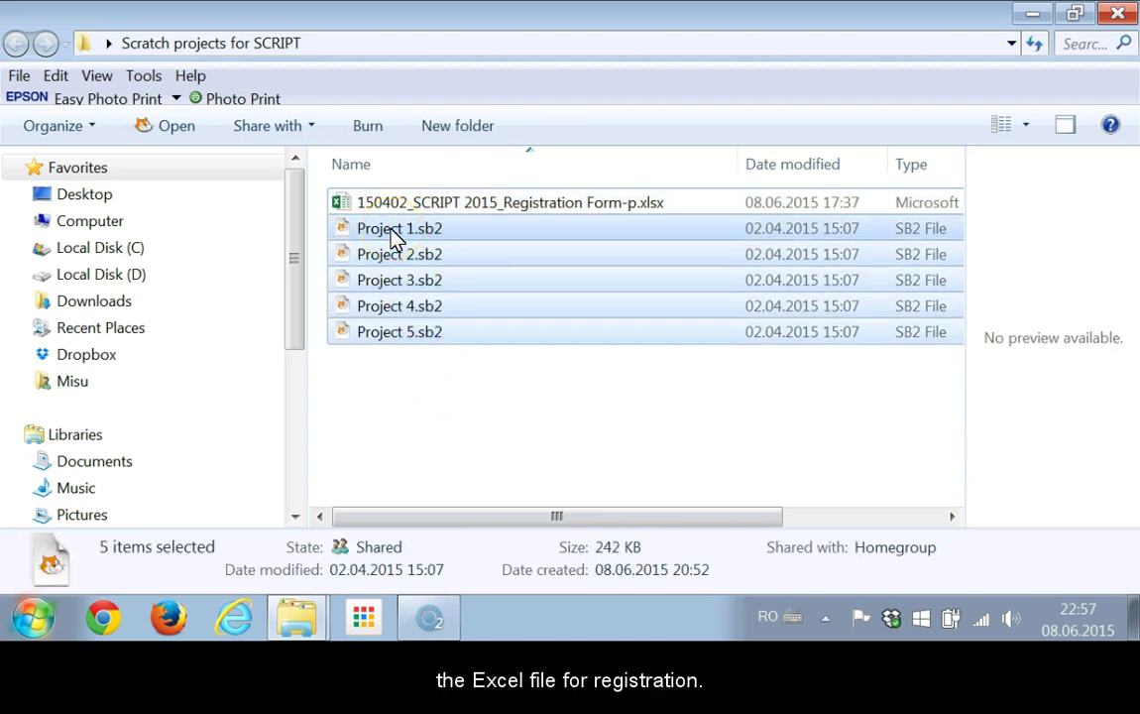
pyautogui.hotkey('shift', 'Up')
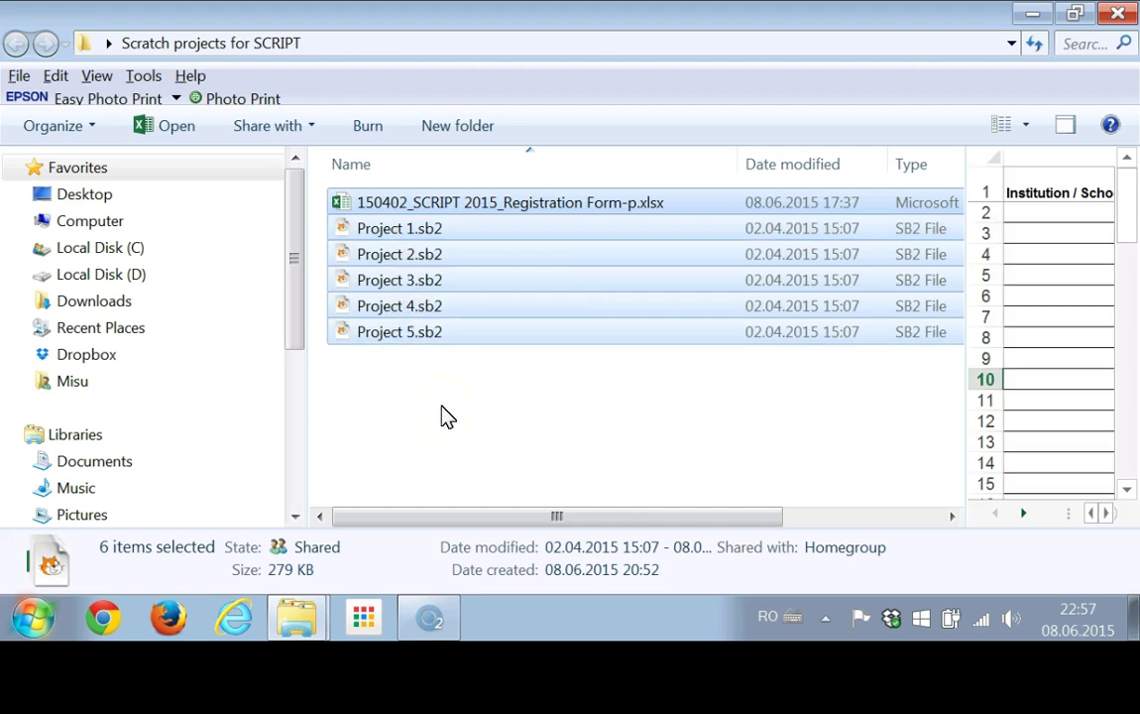
pyautogui.click(445, 415)
pyautogui.click(639, 213)
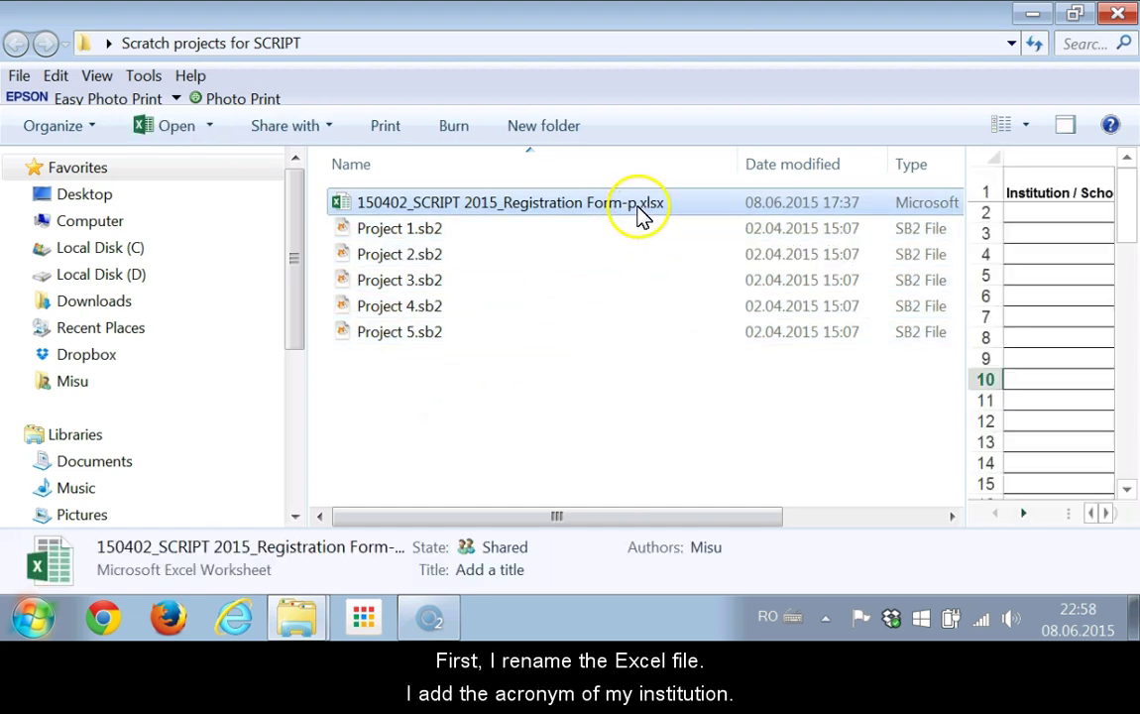
pyautogui.click(640, 208)
pyautogui.press('Right')
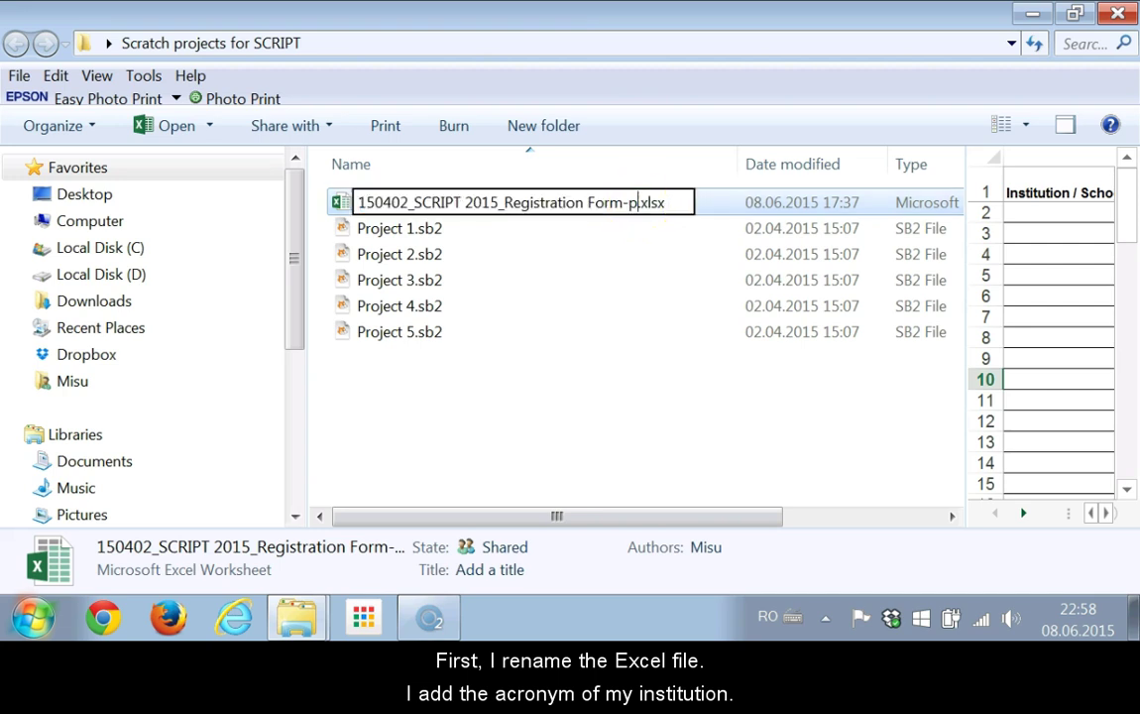
pyautogui.write('_PC D')
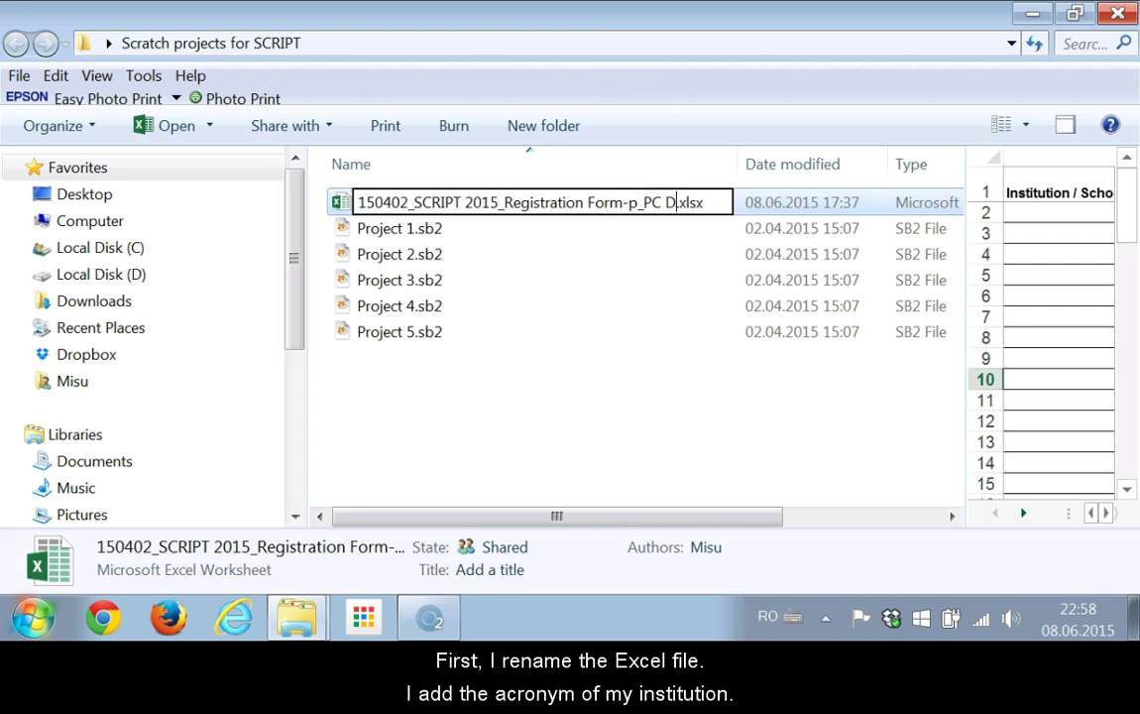
pyautogui.write('TS')
pyautogui.click(585, 43)
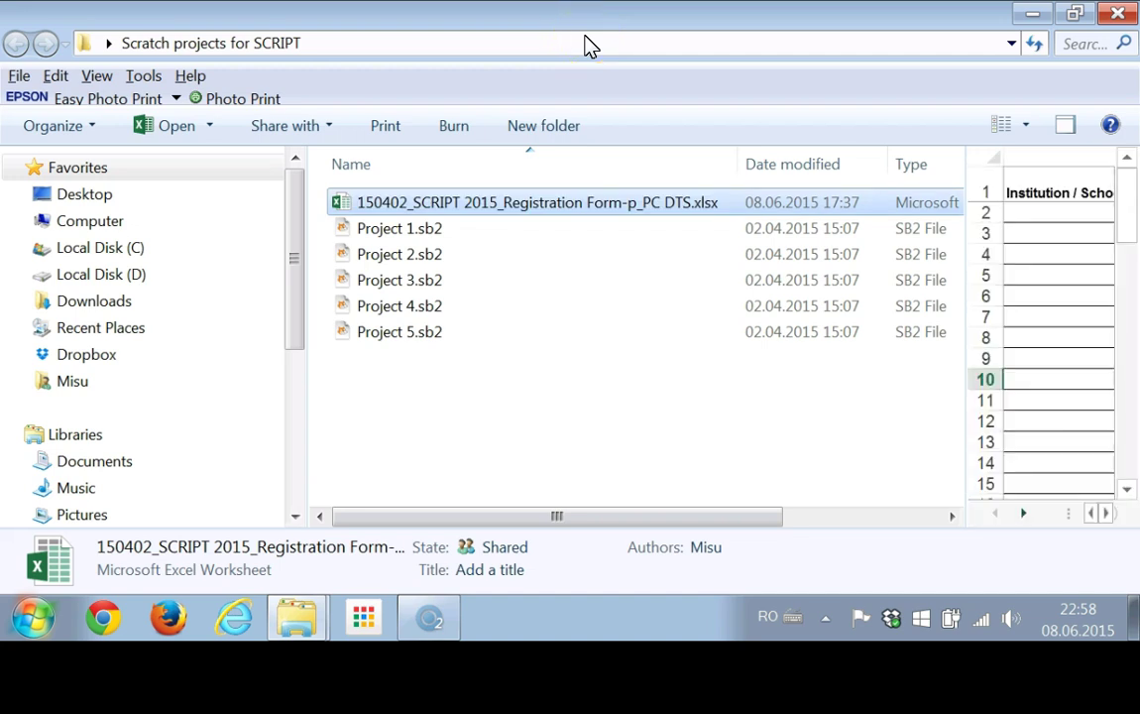
pyautogui.click(571, 402)
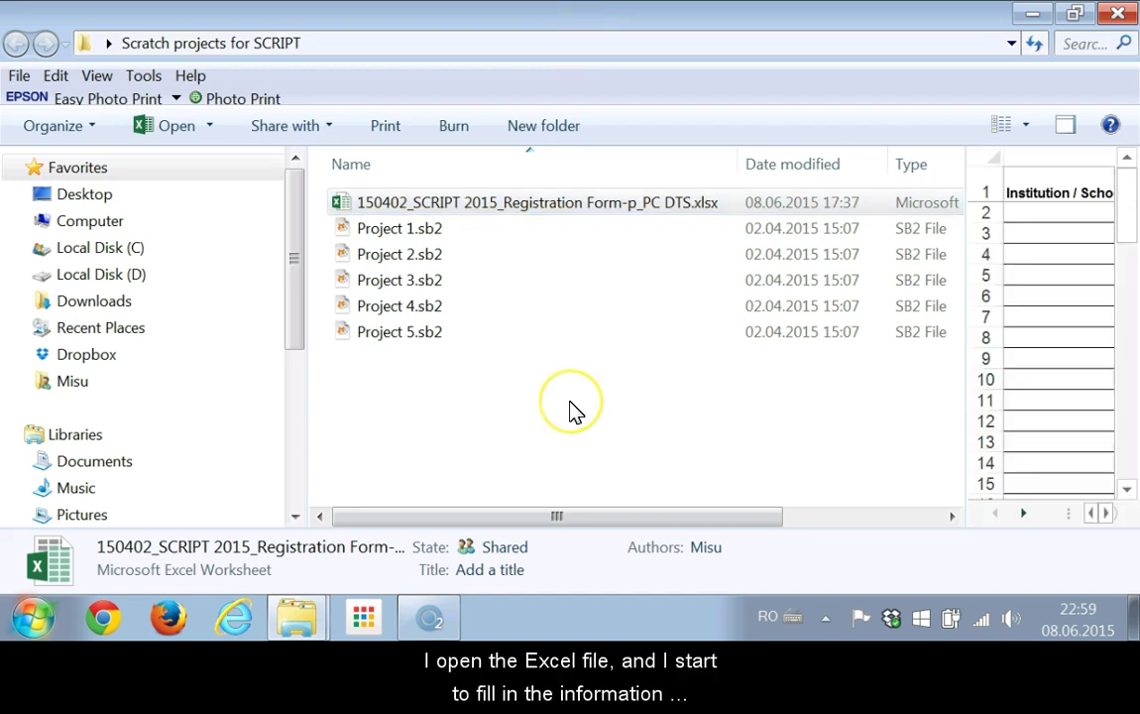
# Open the renamed workbook in Excel and go to row 16, the Games grade 2 entry.
pyautogui.doubleClick(603, 203)
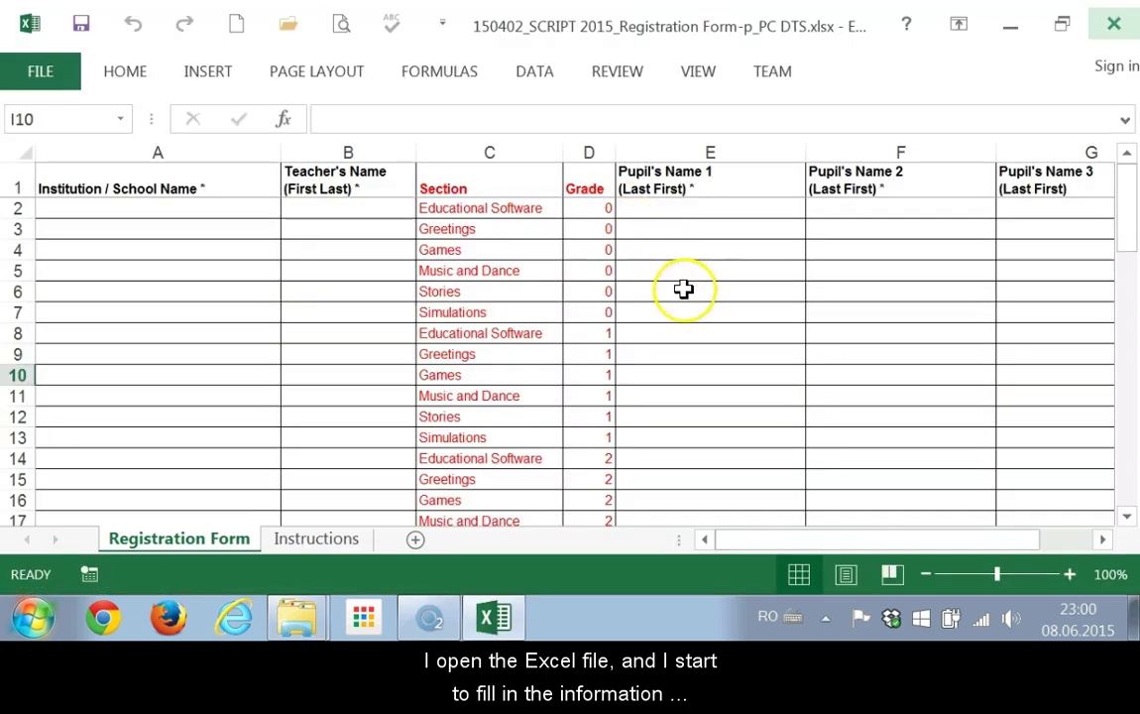
pyautogui.click(147, 479)
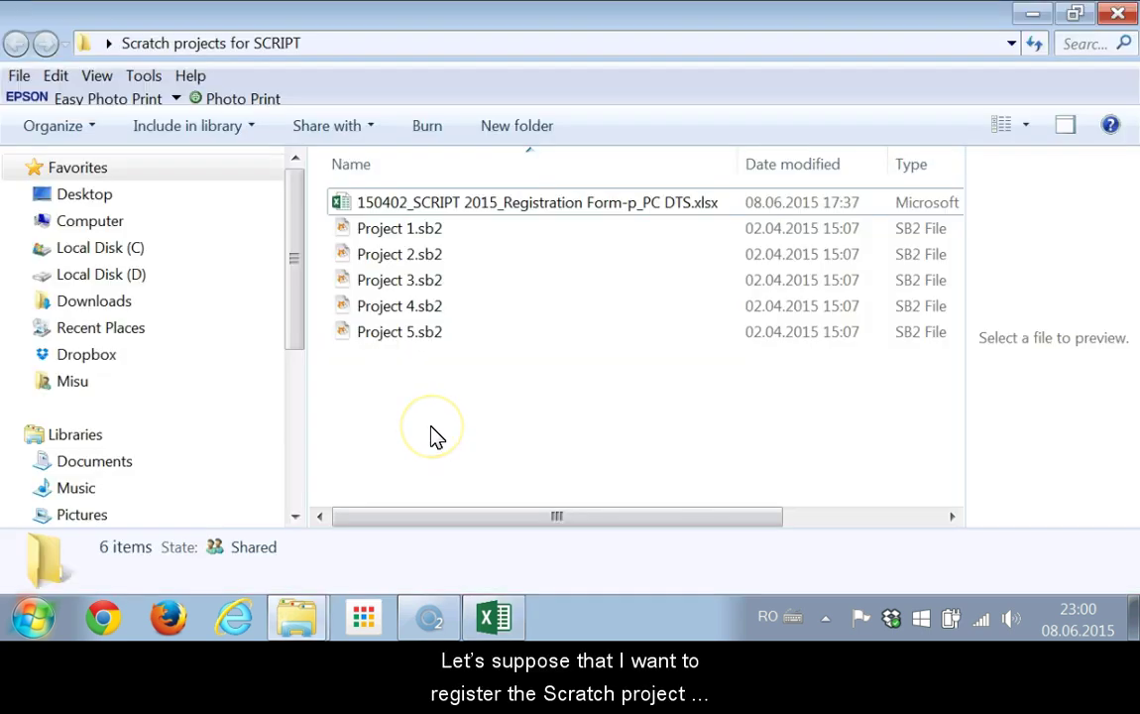
pyautogui.click(433, 235)
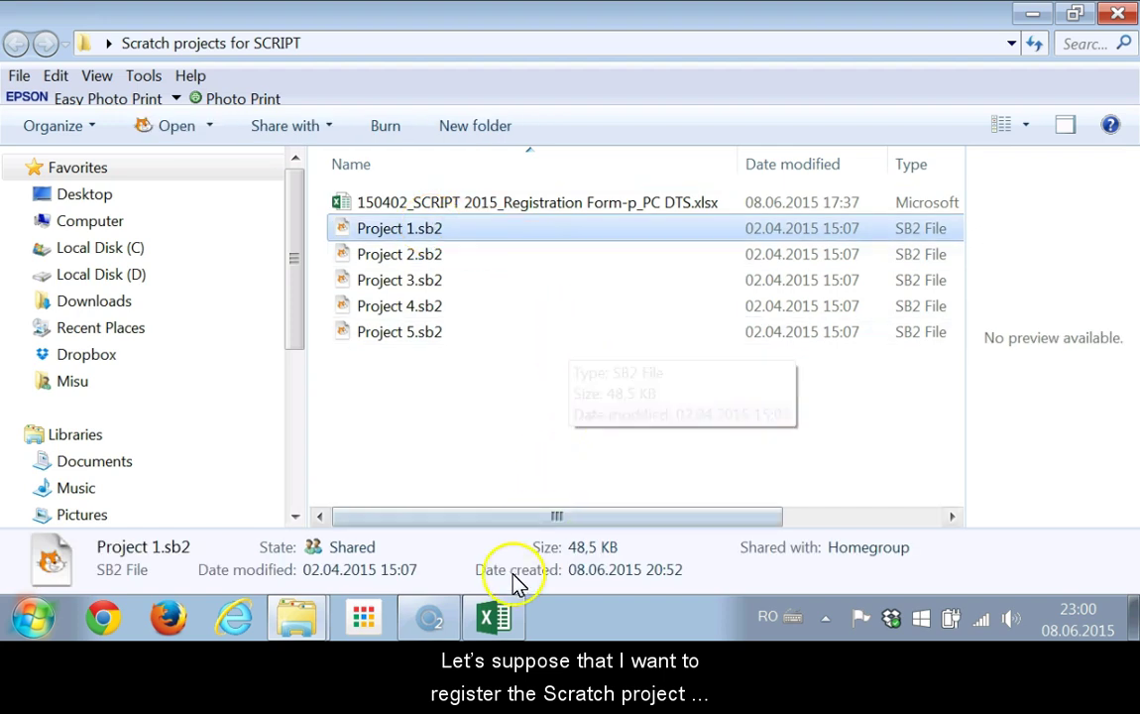
pyautogui.click(503, 625)
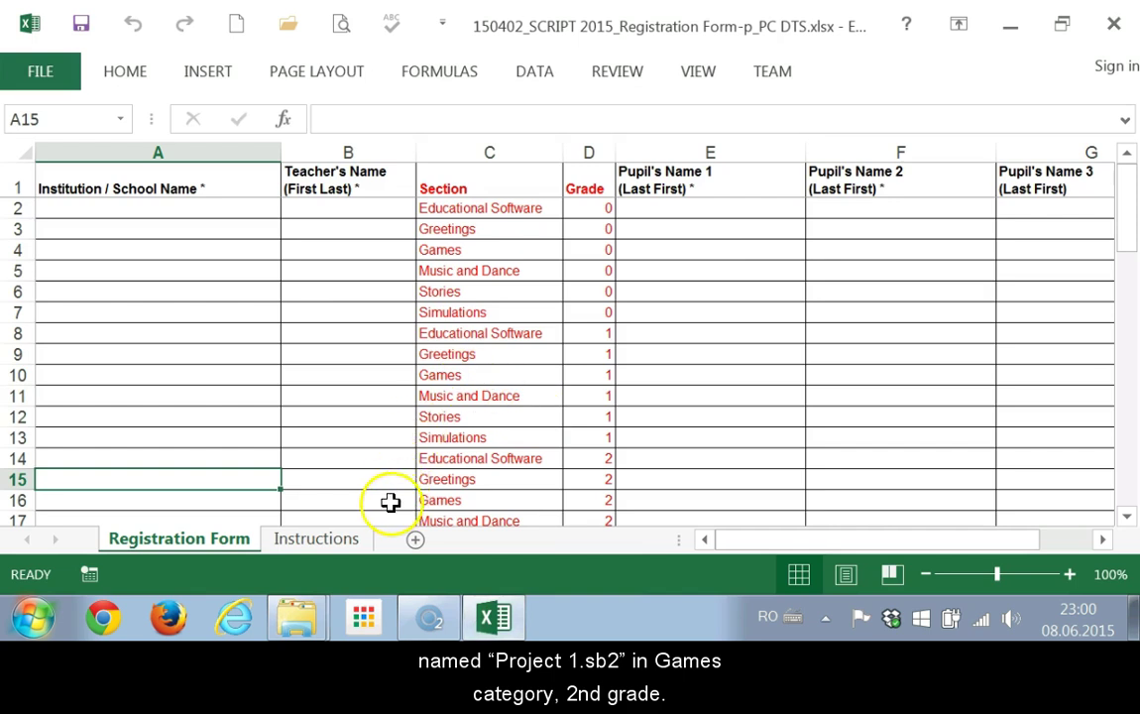
pyautogui.click(445, 499)
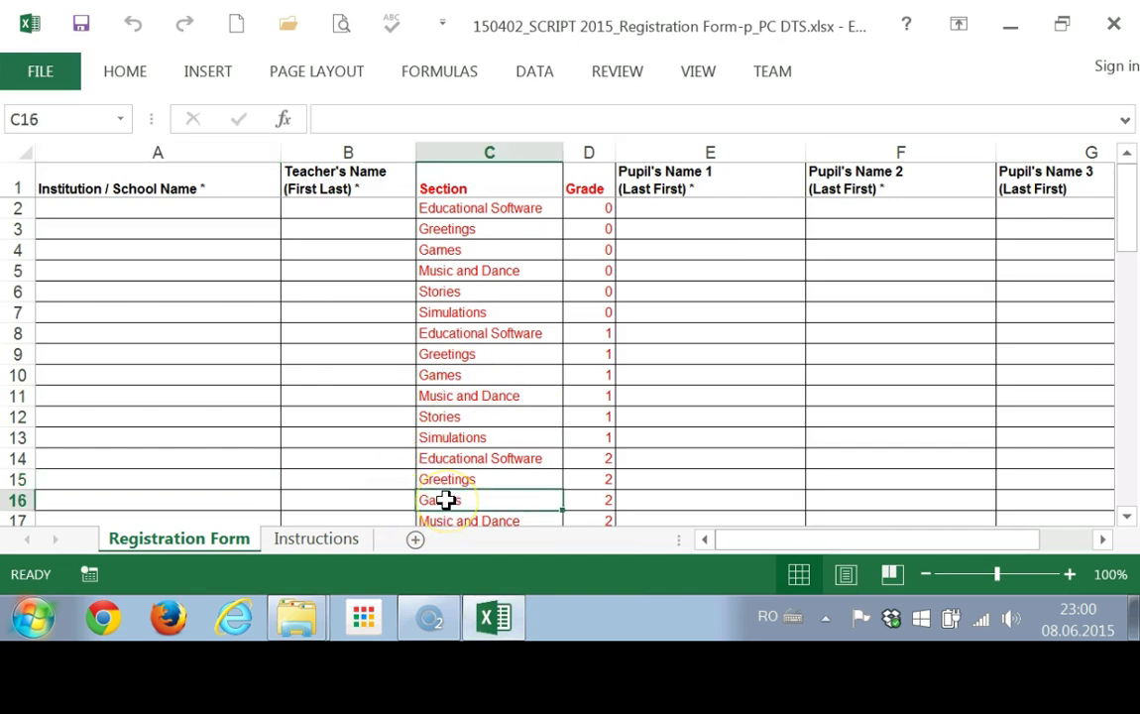
pyautogui.press('Right')
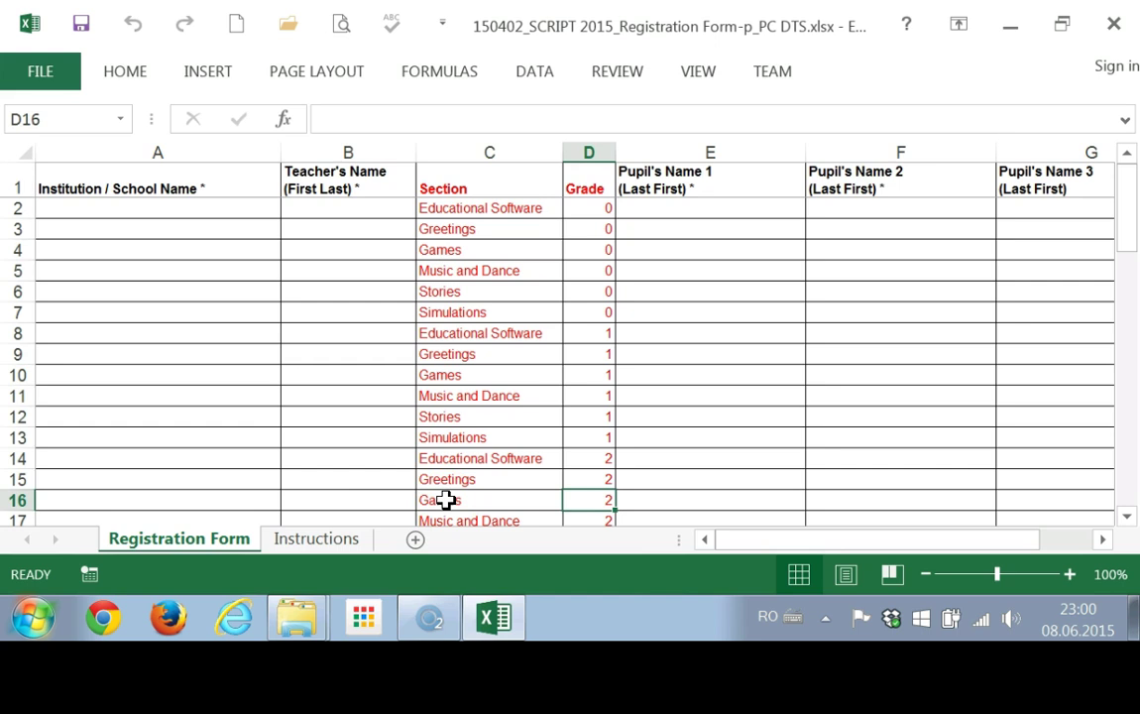
# Enter 'Palatul Copiilor Drobeta Turnu Severin' in A16 and the teacher's full name in B16.
pyautogui.click(154, 496)
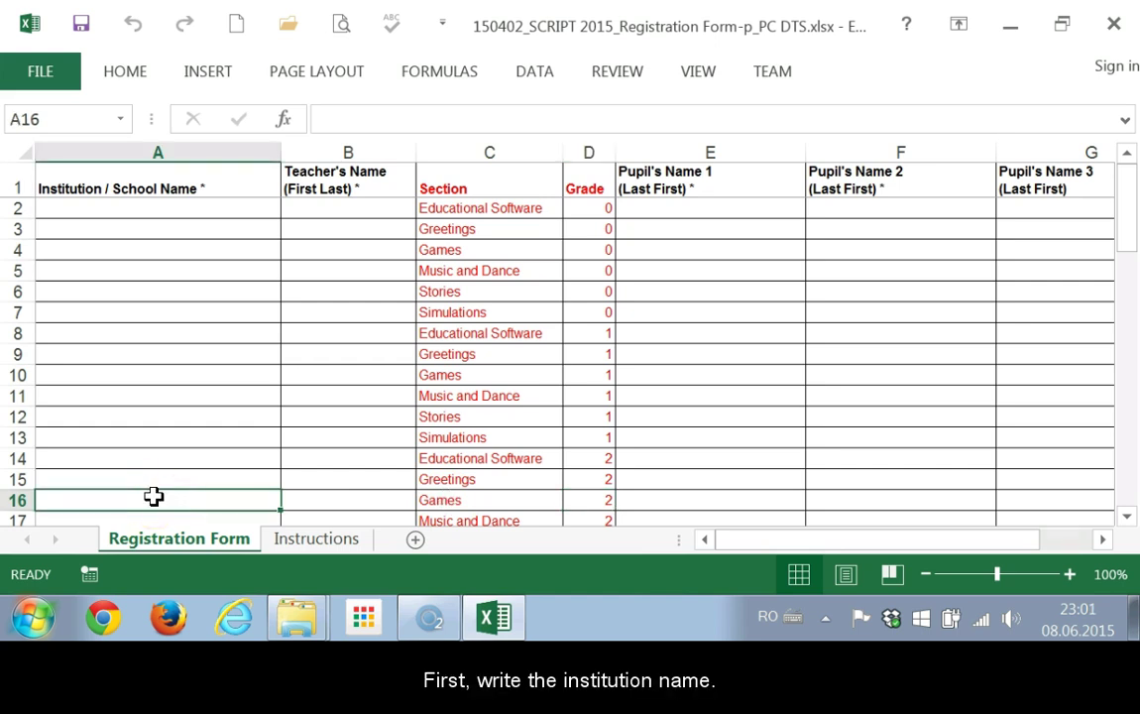
pyautogui.write('Pala')
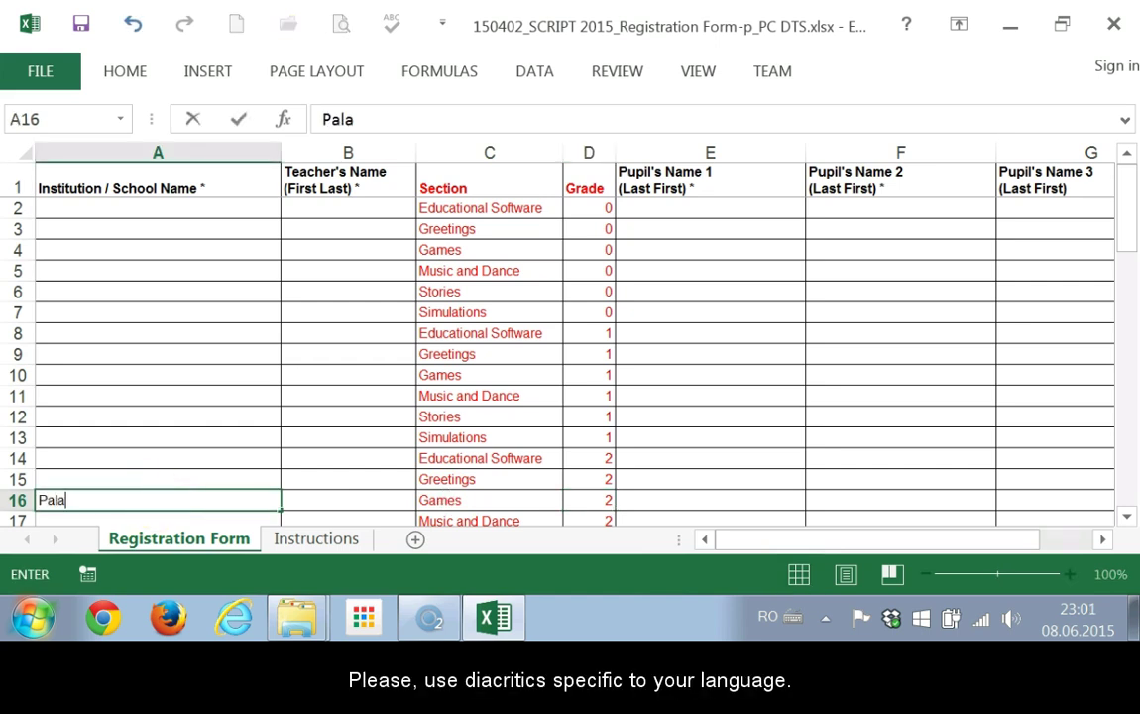
pyautogui.write('tul Copiilor Drobeta Turnu Severi')
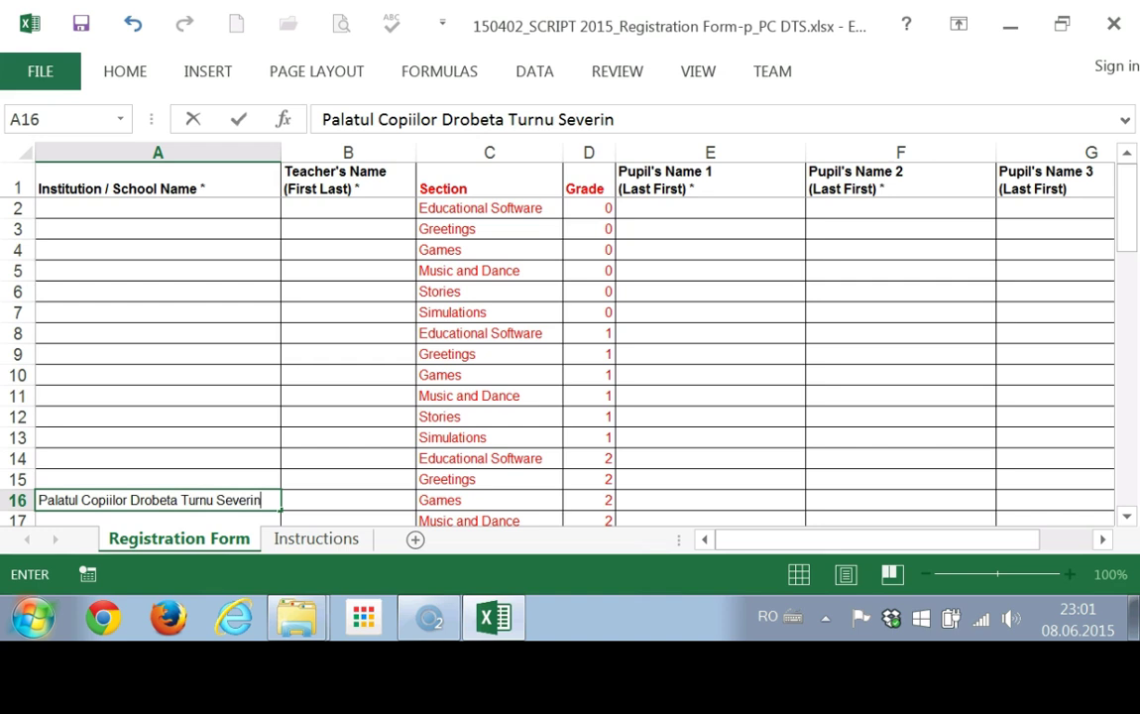
pyautogui.write('n')
pyautogui.click(316, 496)
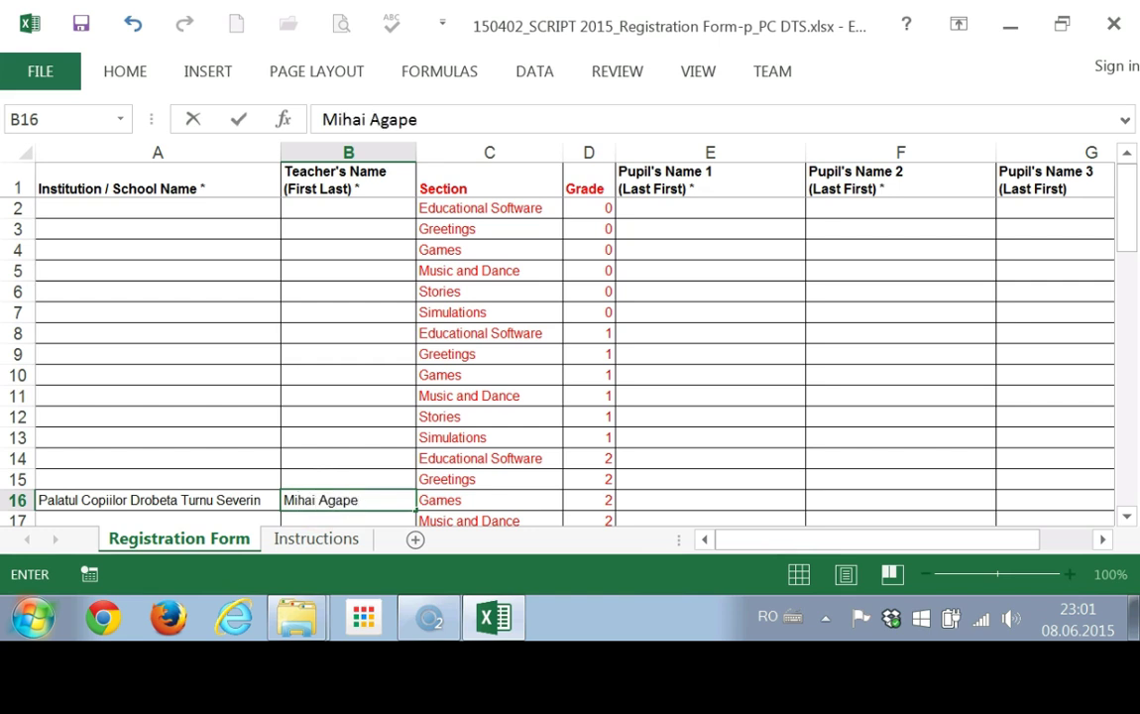
pyautogui.press('alt')
# Enter the first pupil's name in E16 and the second pupil's name in F16.
pyautogui.click(674, 499)
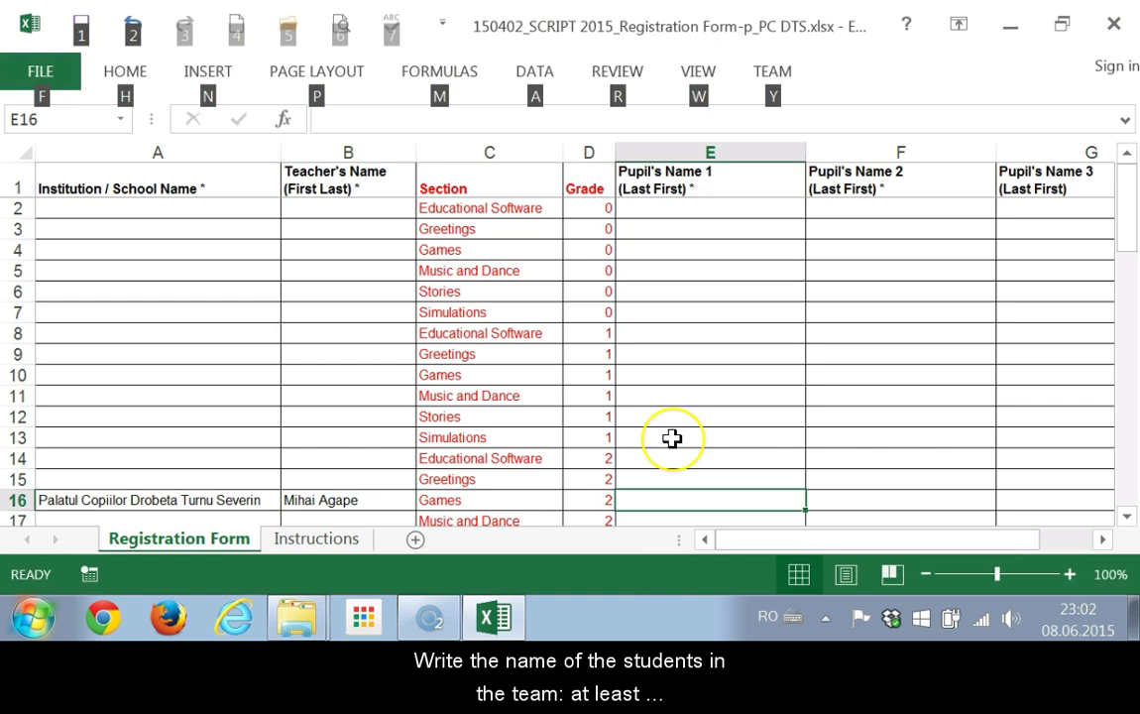
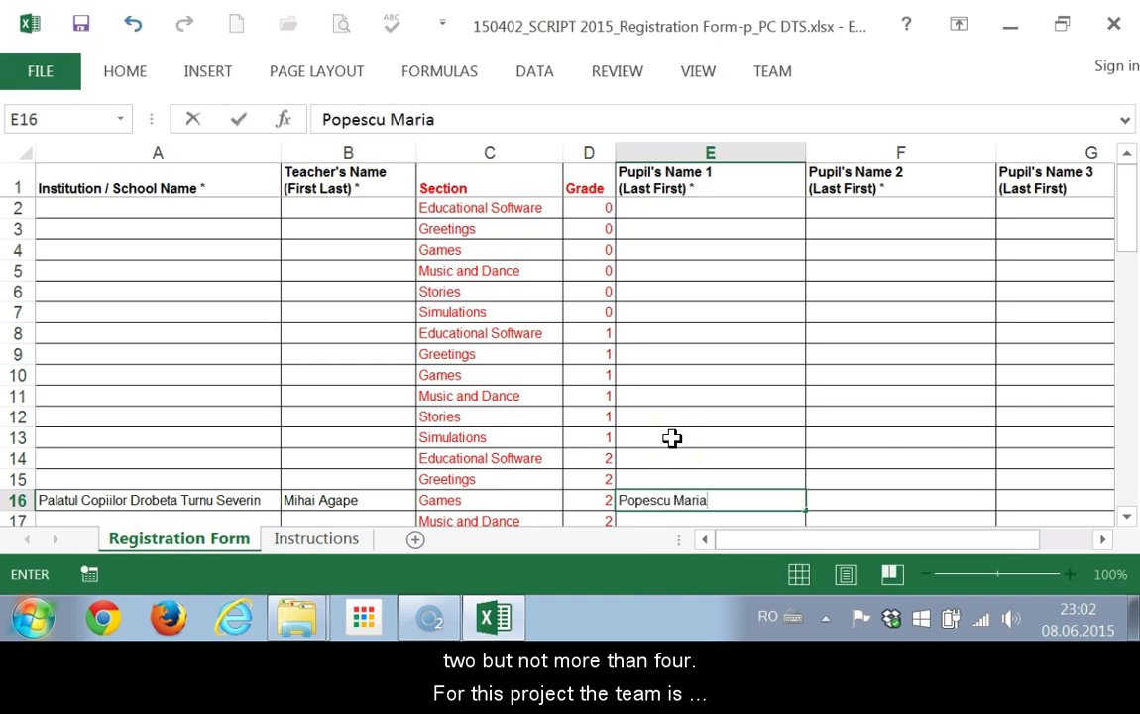
pyautogui.press('Tab')
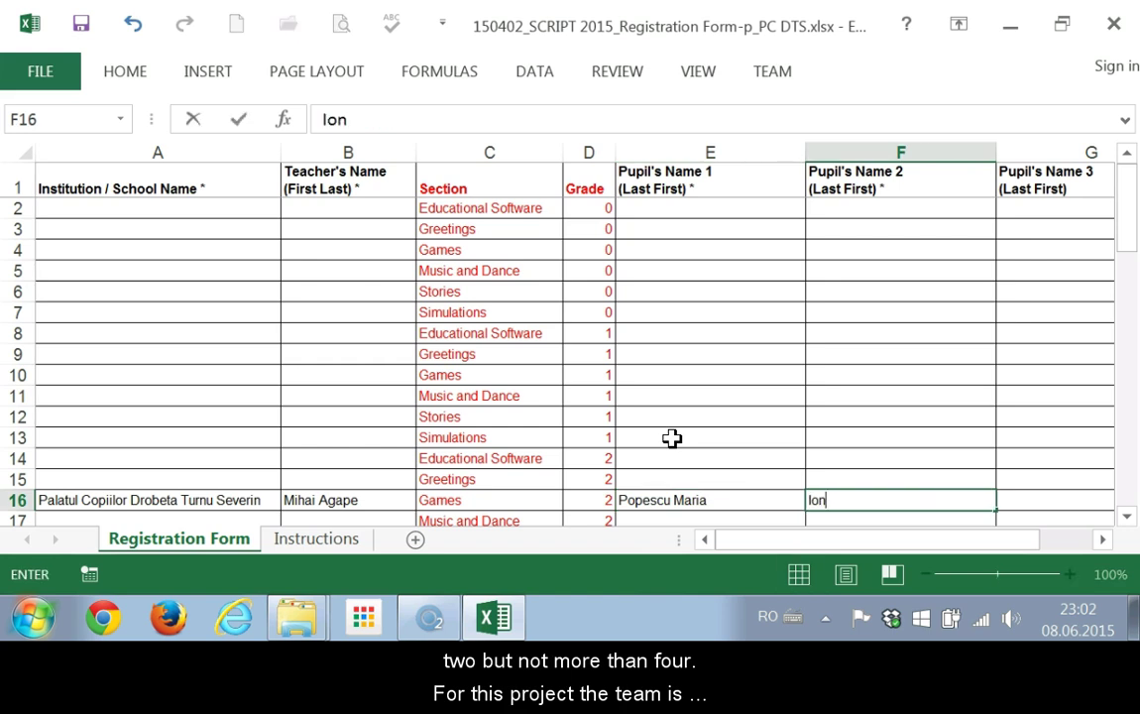
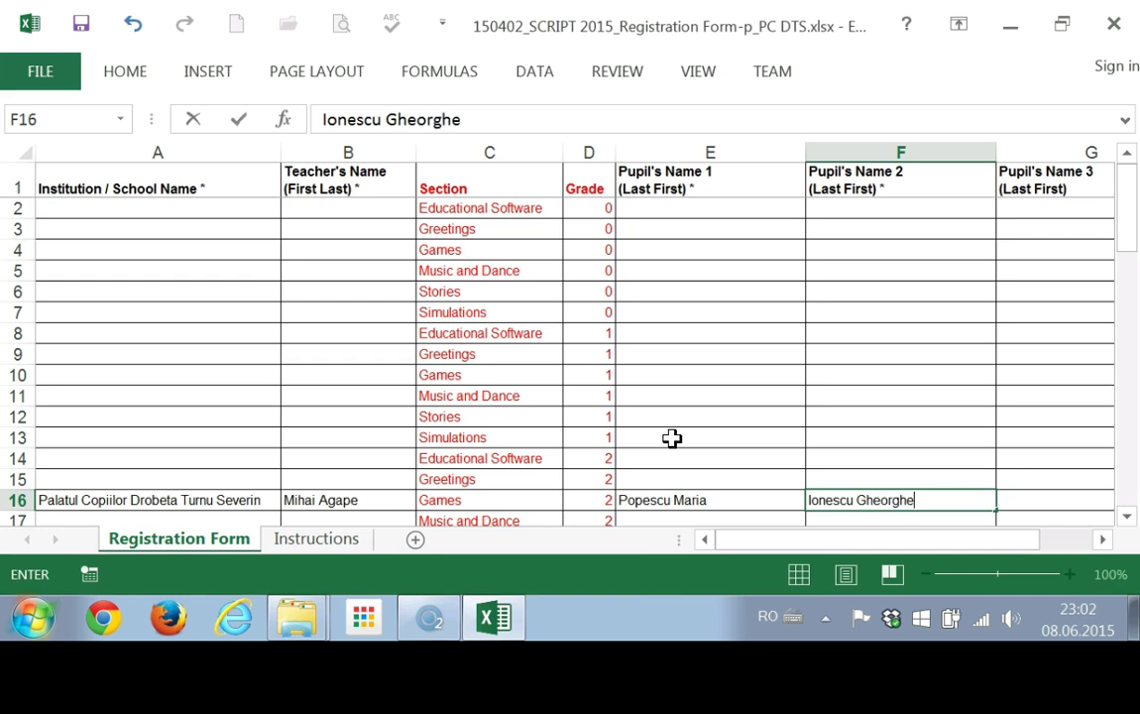
pyautogui.press('Tab')
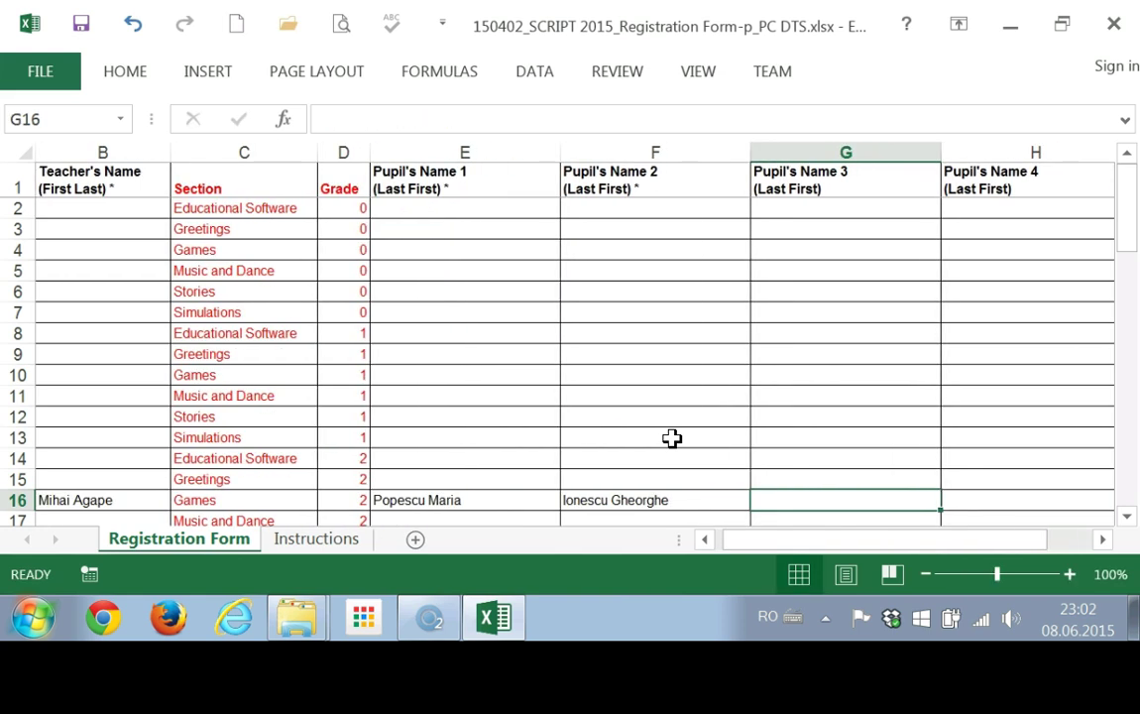
pyautogui.press('alt')
# Enter 'Best Game' as the project name in cell I16.
pyautogui.click(652, 479)
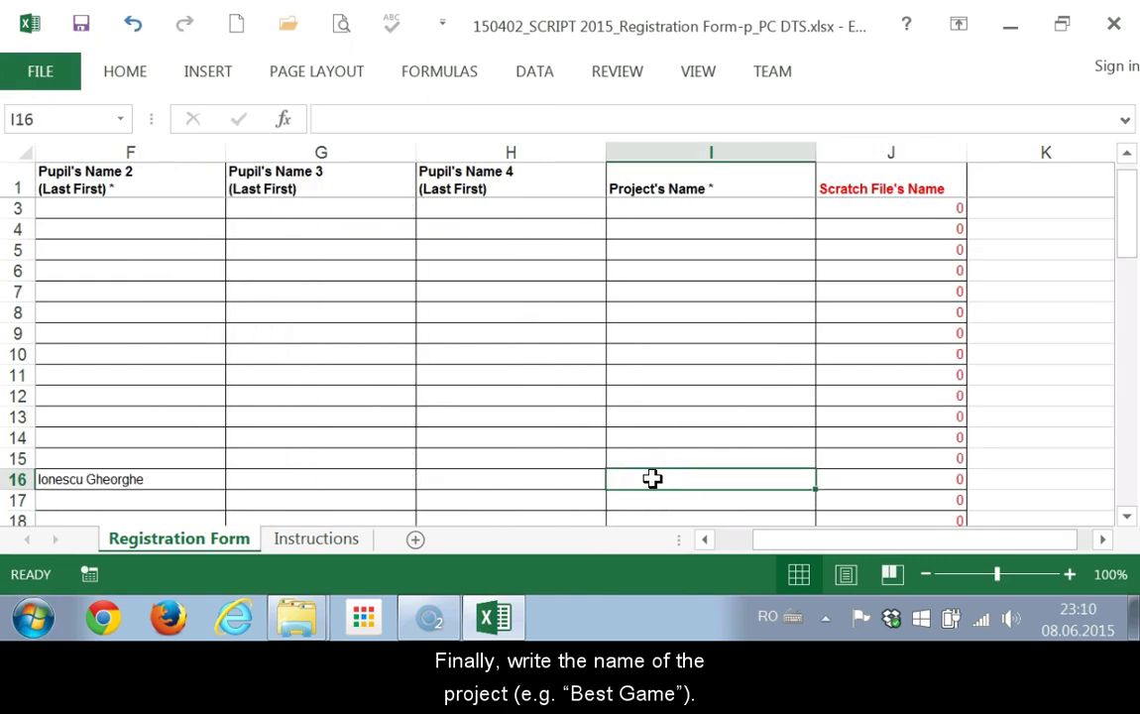
pyautogui.write('Best G')
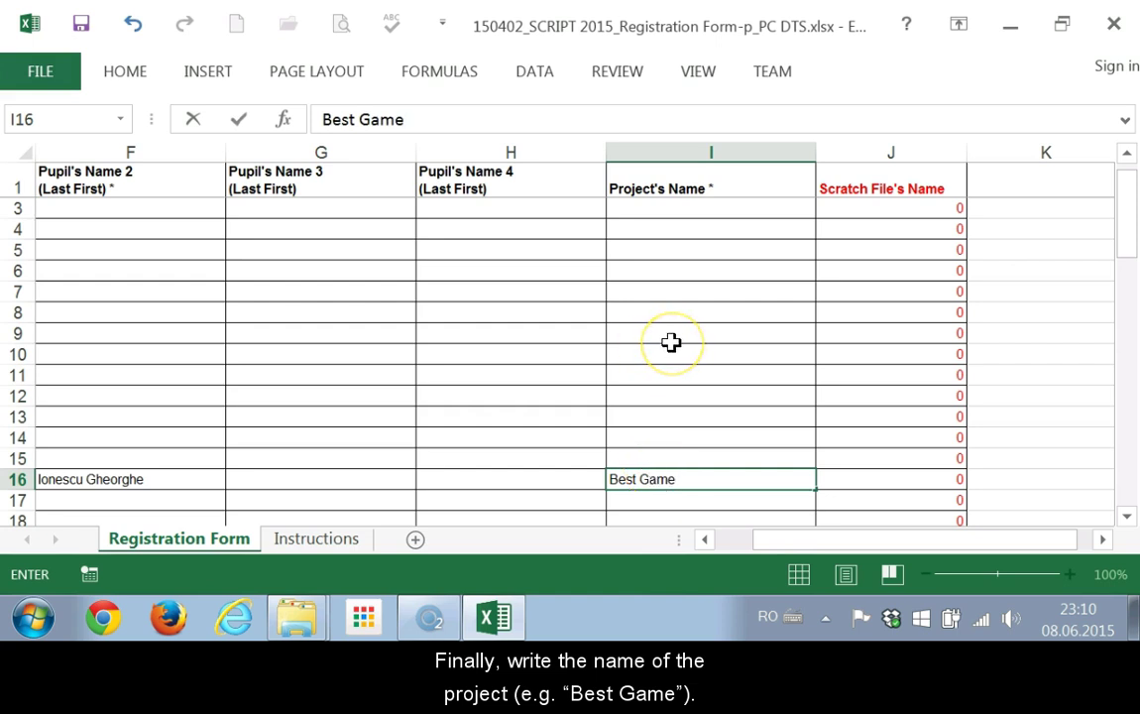
pyautogui.write('ame')
pyautogui.press('Return')
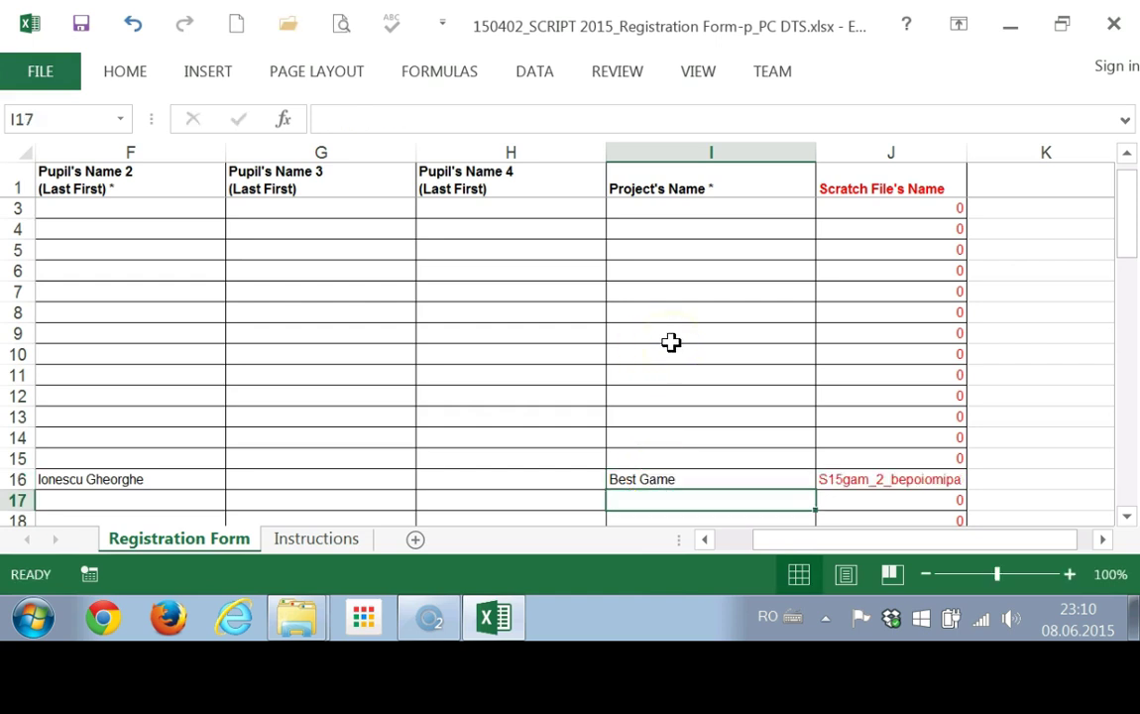
# Copy the generated file name S15gam_2_bepoiomipa from cell J16.
pyautogui.click(896, 153)
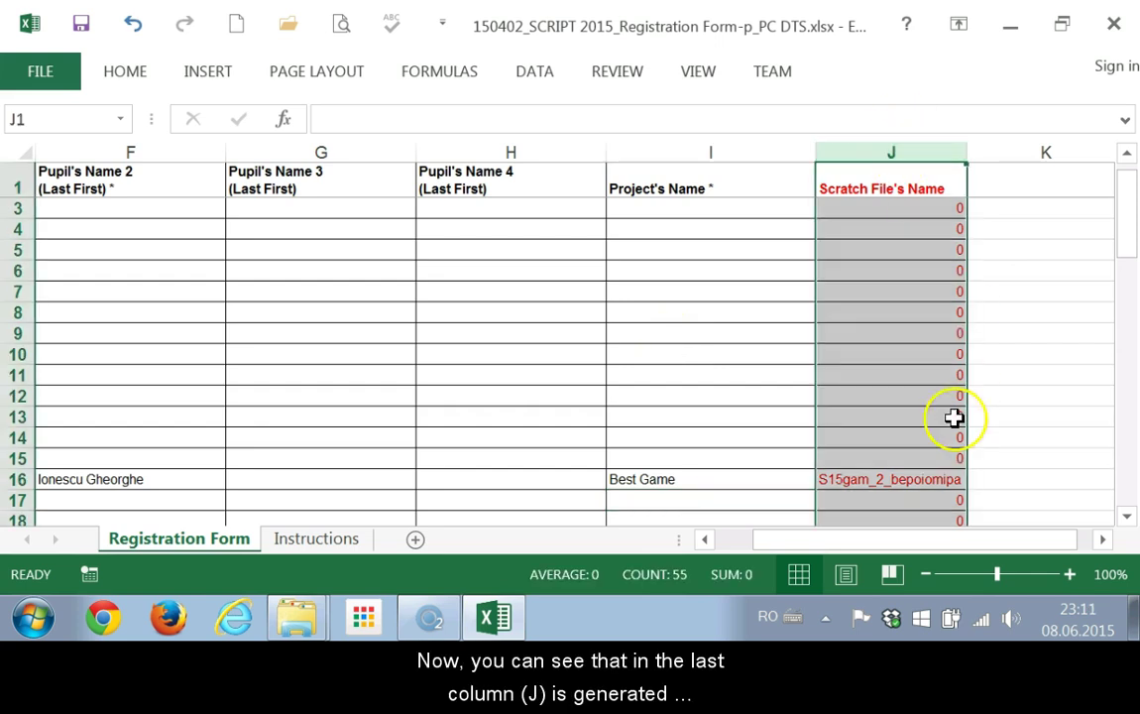
pyautogui.click(923, 480)
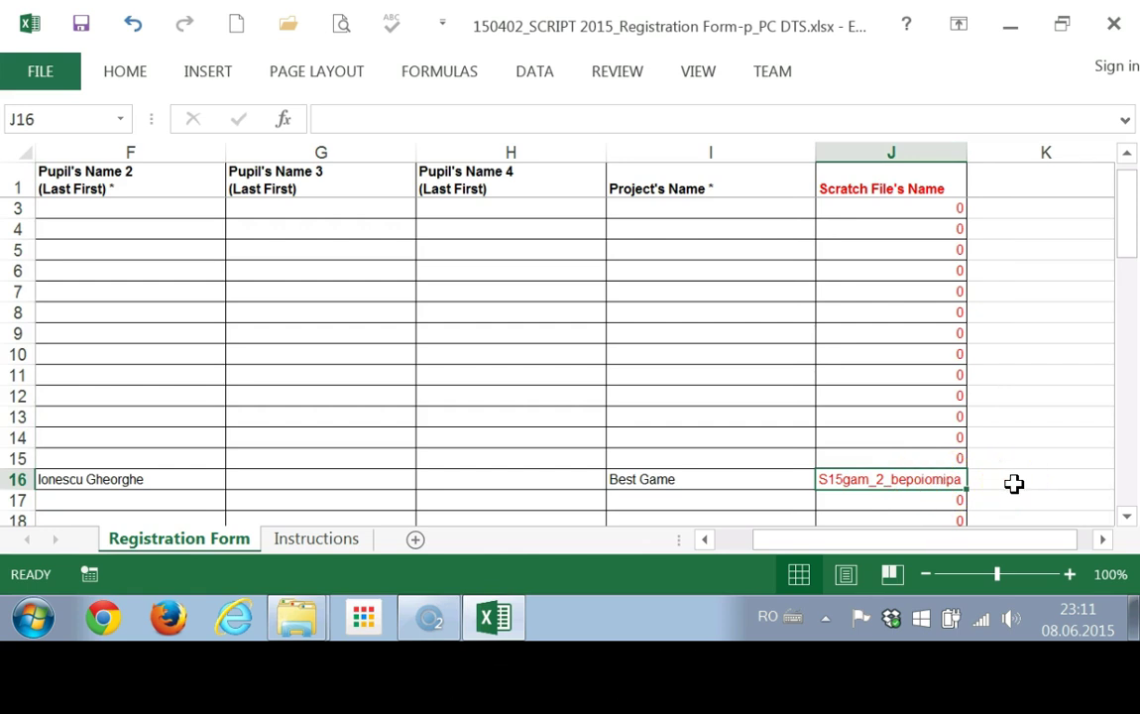
pyautogui.click(852, 479)
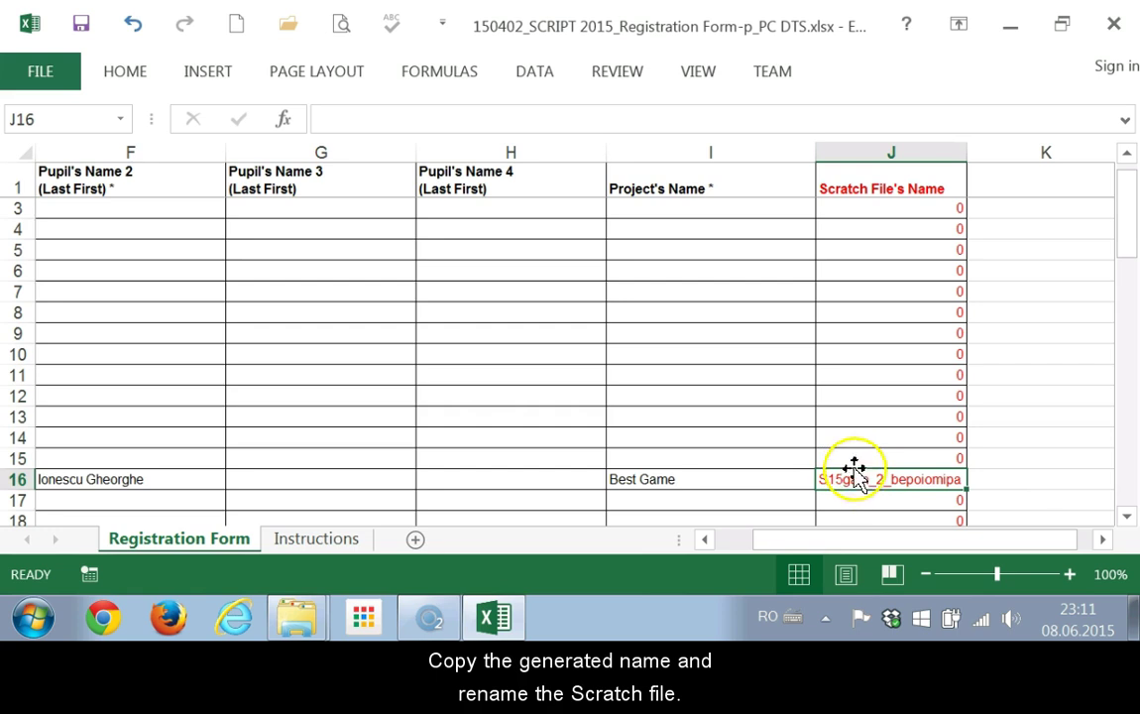
pyautogui.rightClick(933, 480)
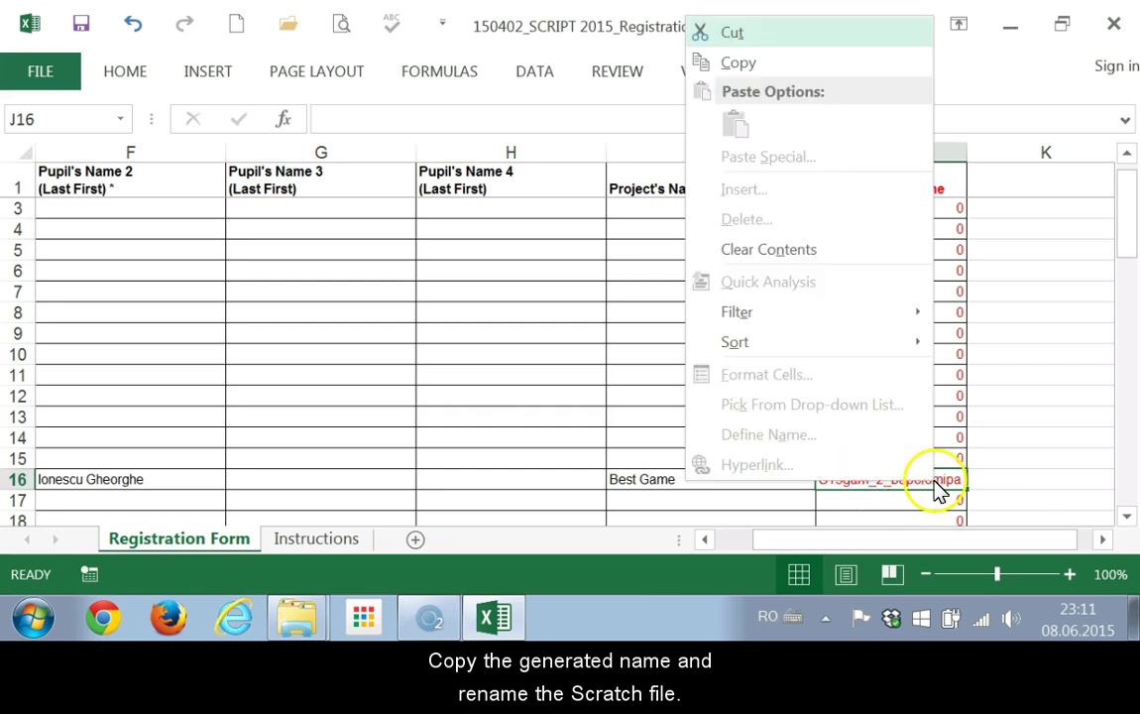
pyautogui.click(751, 66)
# Rename Project 1.sb2 to S15gam_2_bepoiomipa.sb2 by pasting the copied name.
pyautogui.moveTo(298, 617)
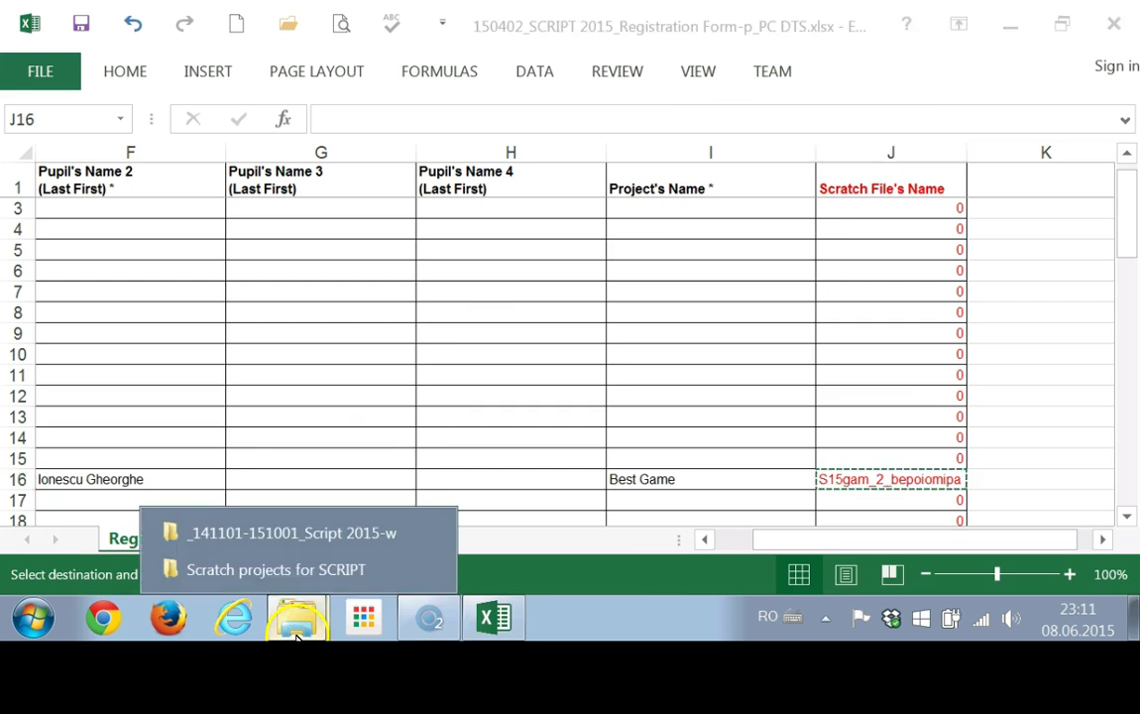
pyautogui.click(293, 571)
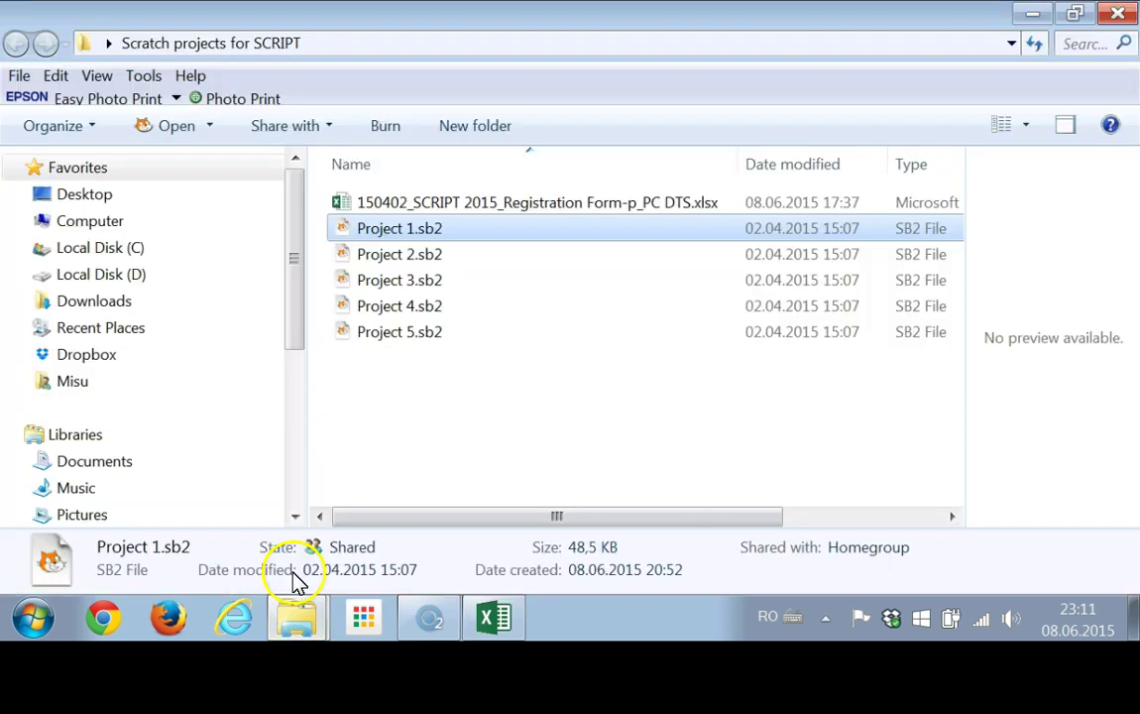
pyautogui.click(400, 231)
pyautogui.rightClick(394, 230)
pyautogui.click(466, 313)
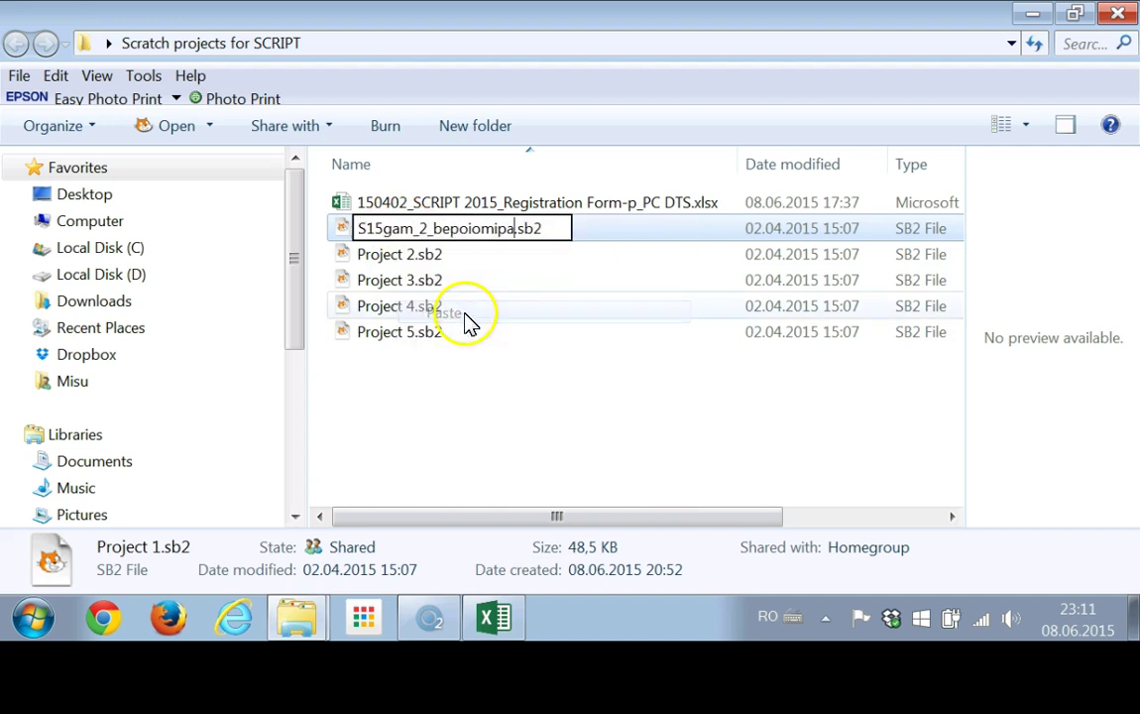
pyautogui.click(485, 434)
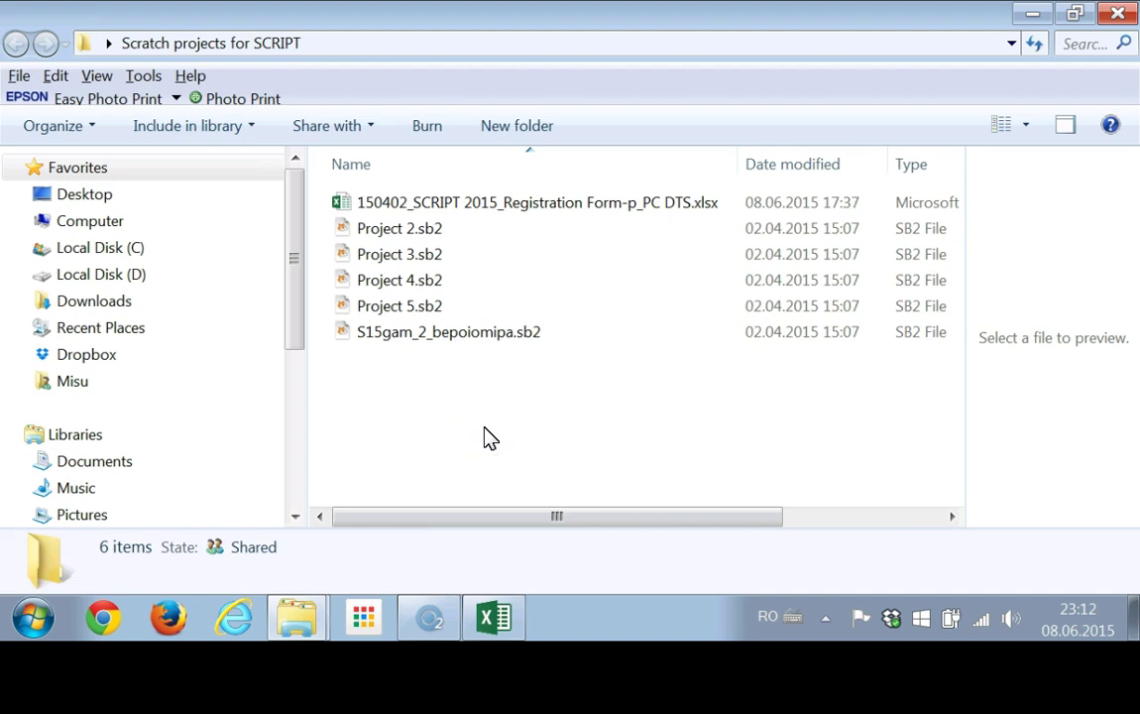
# Fill the institution and teacher names down to row 25 and both pupil names to row 19.
pyautogui.click(501, 233)
pyautogui.keyDown('shift'); pyautogui.click(478, 315); pyautogui.keyUp('shift')
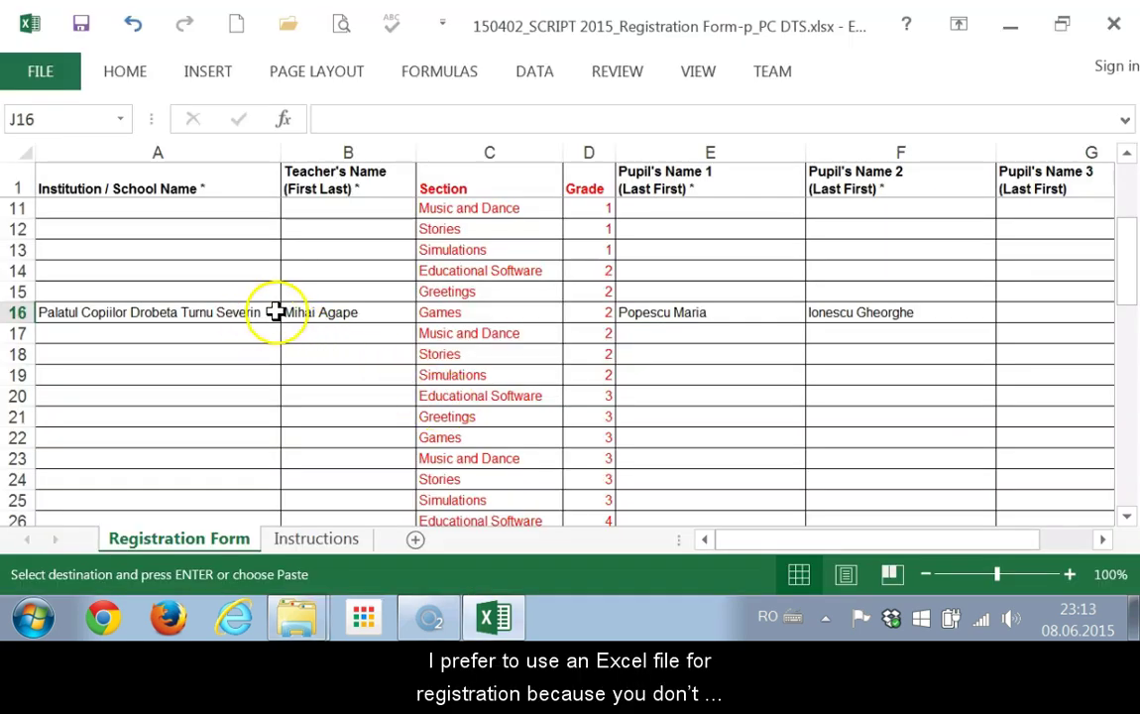
pyautogui.moveTo(266, 312); pyautogui.dragTo(337, 311)
pyautogui.moveTo(419, 324); pyautogui.dragTo(416, 507)
pyautogui.moveTo(708, 310); pyautogui.dragTo(888, 306)
pyautogui.moveTo(996, 327); pyautogui.dragTo(1000, 378)
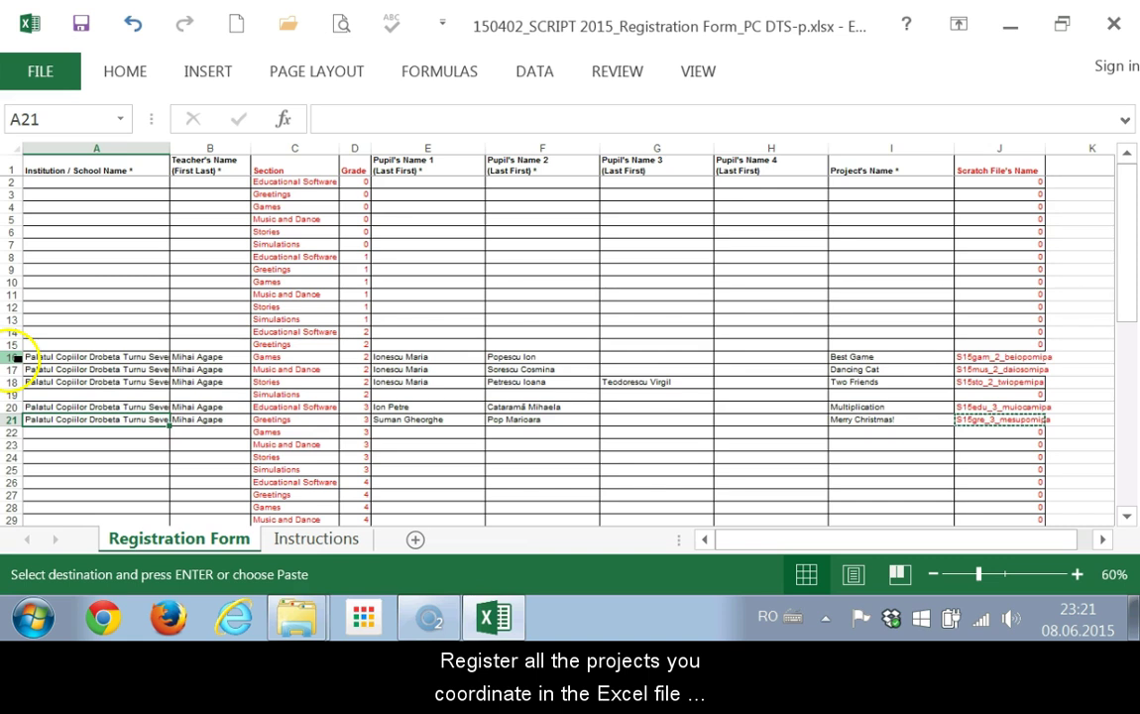
# Select rows 16–21 and then column J of generated file names.
pyautogui.click(13, 357)
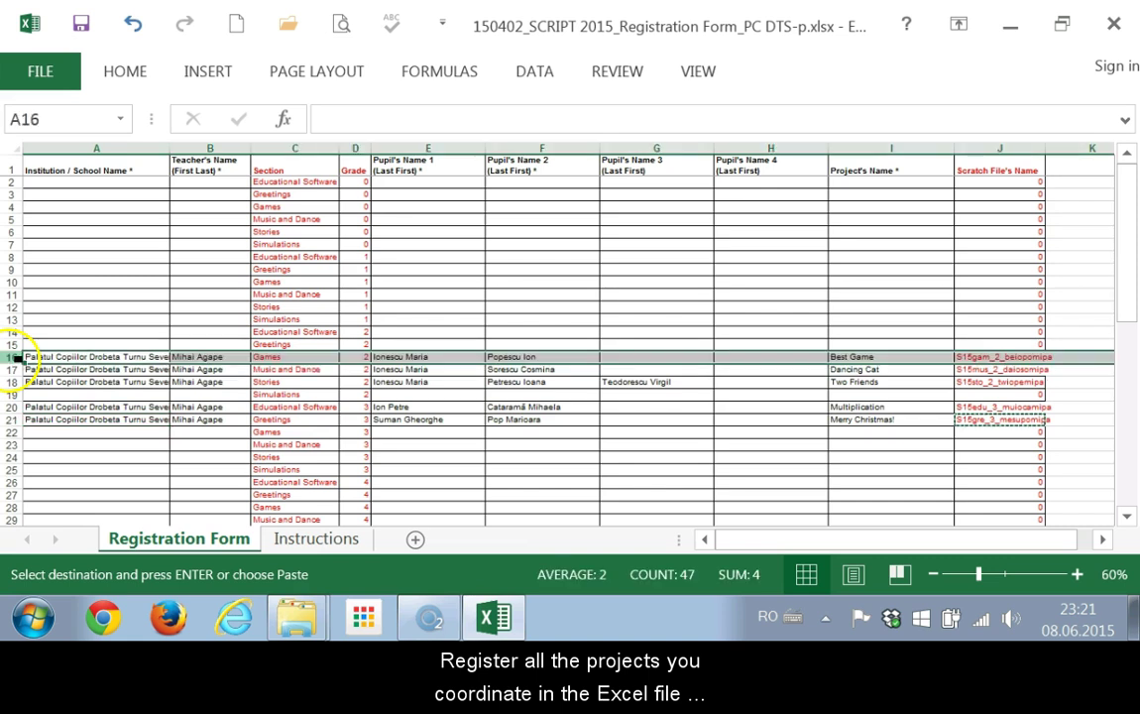
pyautogui.moveTo(13, 356); pyautogui.dragTo(13, 420)
pyautogui.click(1006, 141)
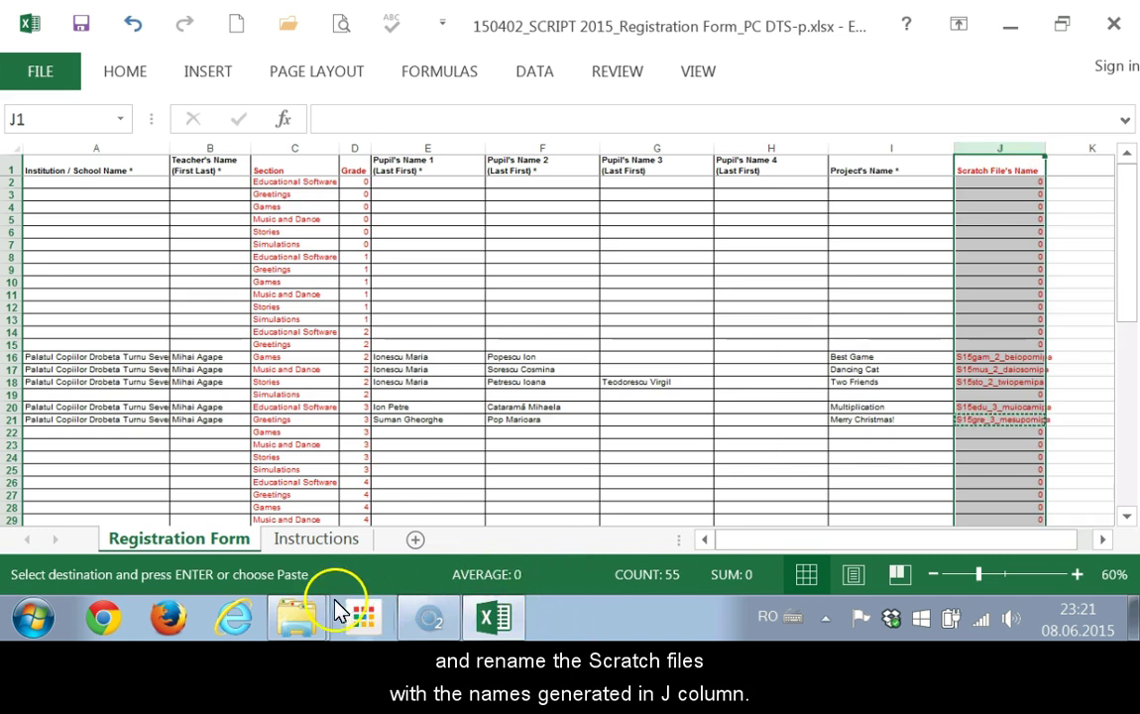
# Maximize the Scratch projects folder window and select the renamed .sb2 files.
pyautogui.moveTo(303, 629)
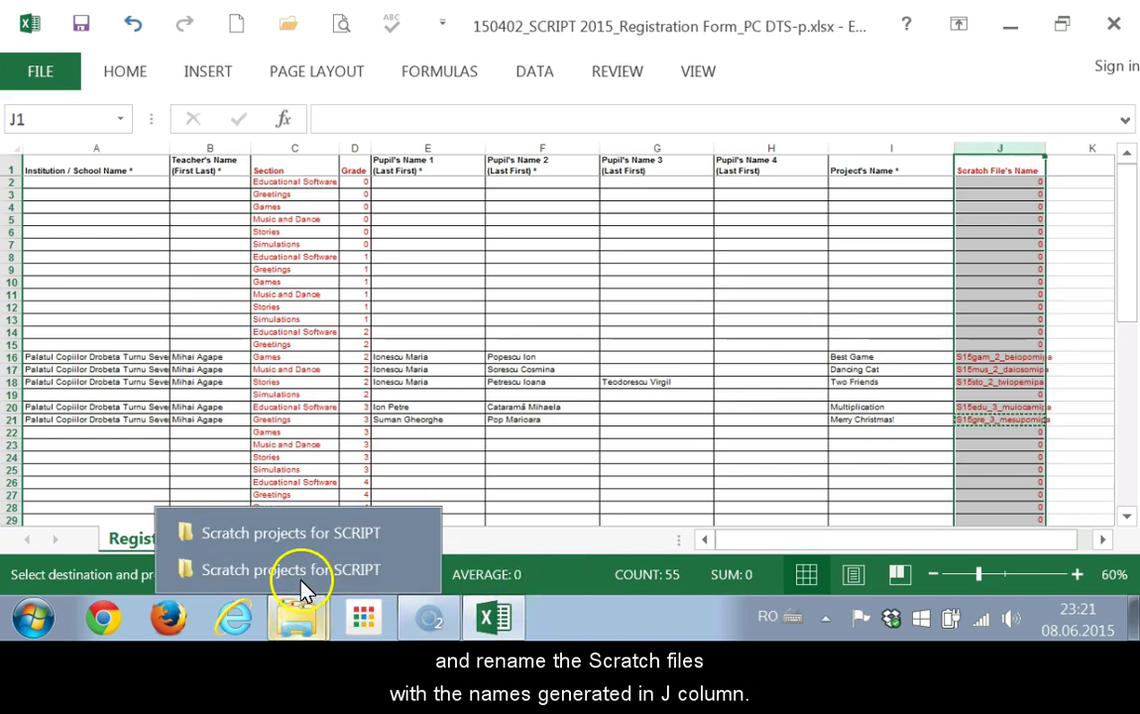
pyautogui.click(302, 533)
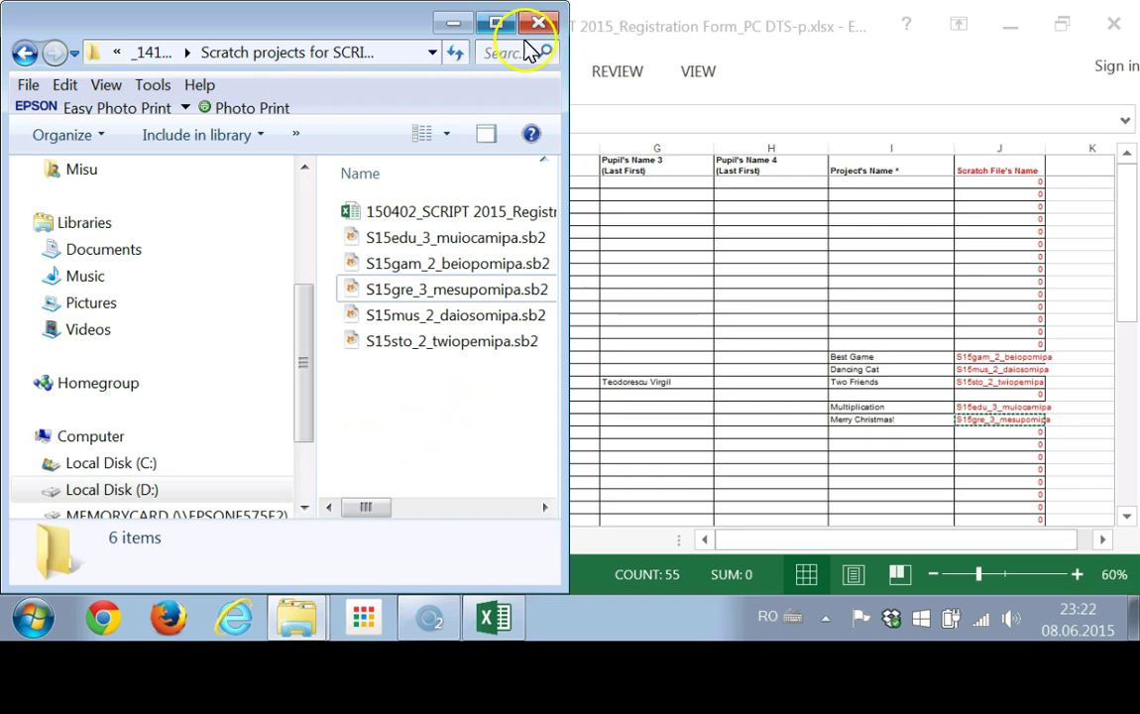
pyautogui.click(496, 22)
pyautogui.moveTo(565, 378); pyautogui.dragTo(451, 234)
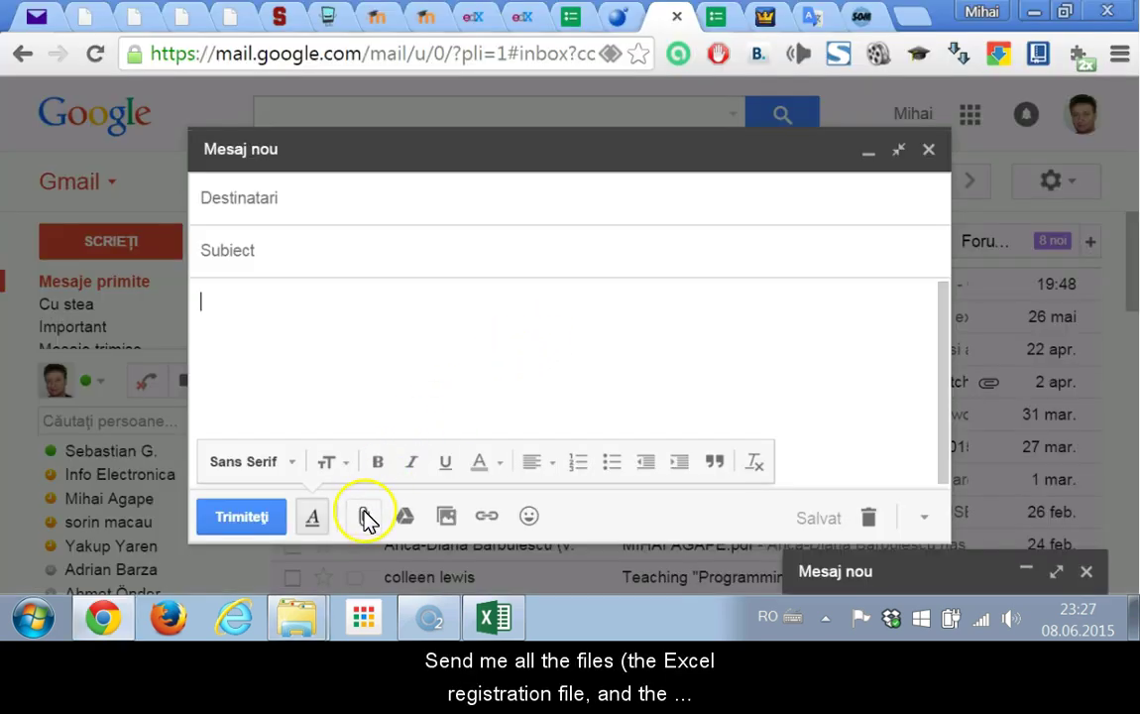
# Attach every file in the Scratch projects folder to the new message.
pyautogui.click(365, 516)
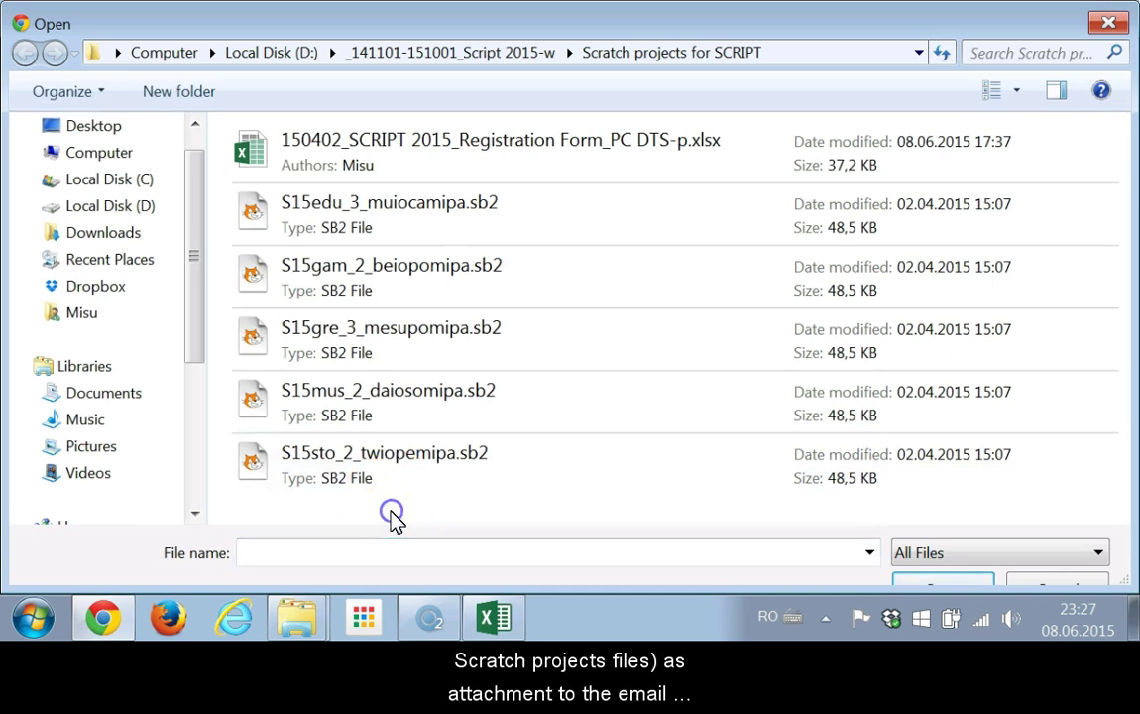
pyautogui.hotkey('ctrl', 'a')
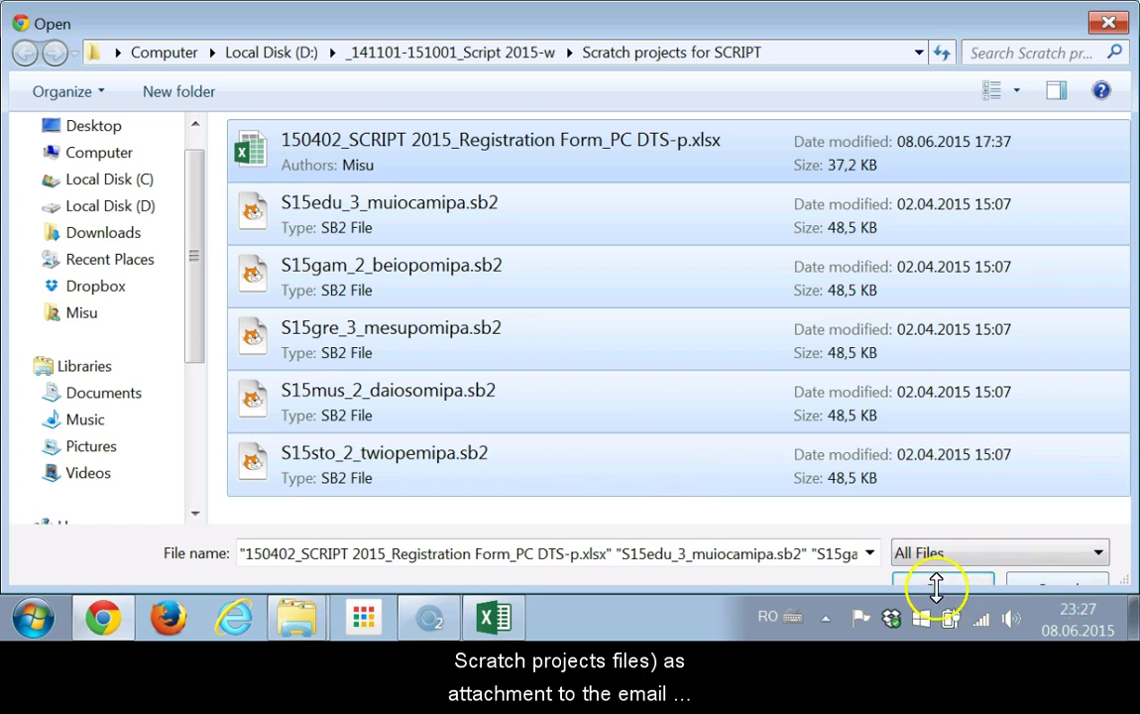
pyautogui.click(936, 587)
# Address the message to the suggested contest address and paste 'Script 2015 Projects' as subject.
pyautogui.click(308, 204)
pyautogui.click(291, 203)
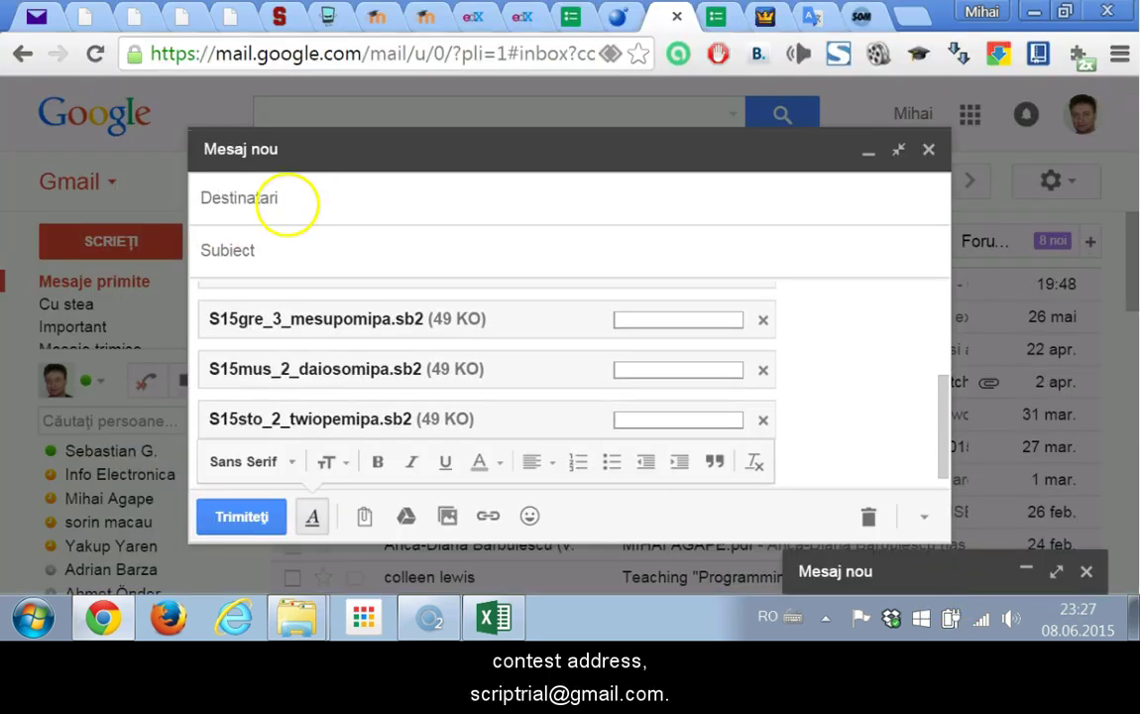
pyautogui.write('script')
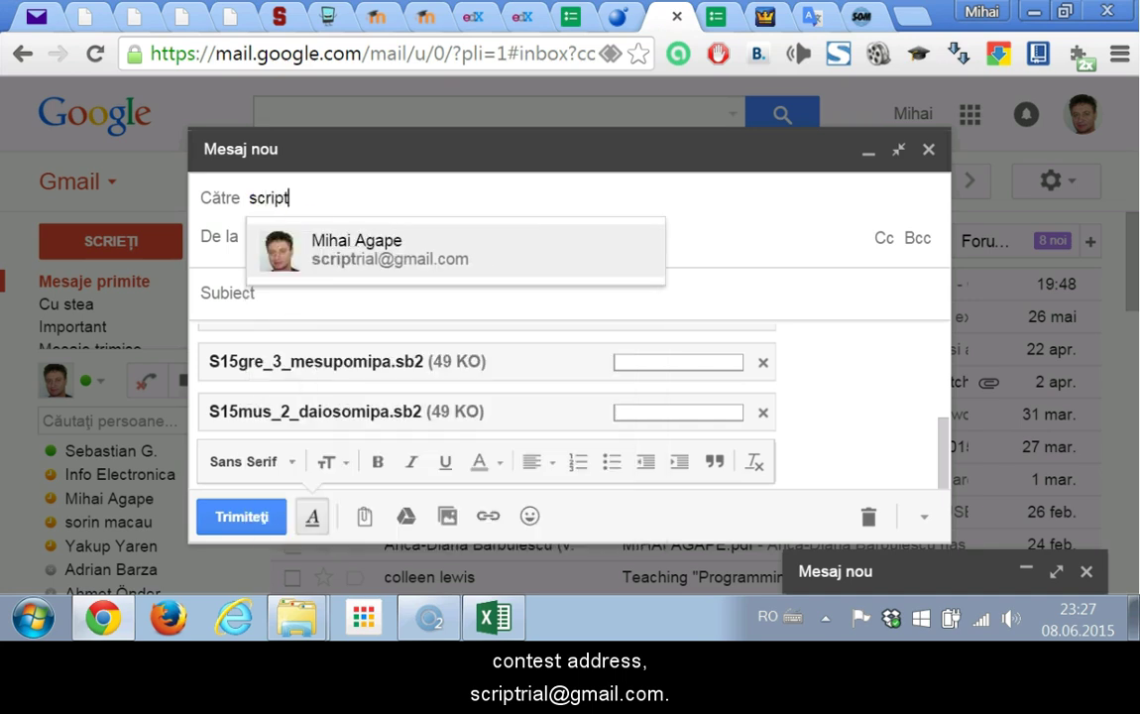
pyautogui.click(316, 253)
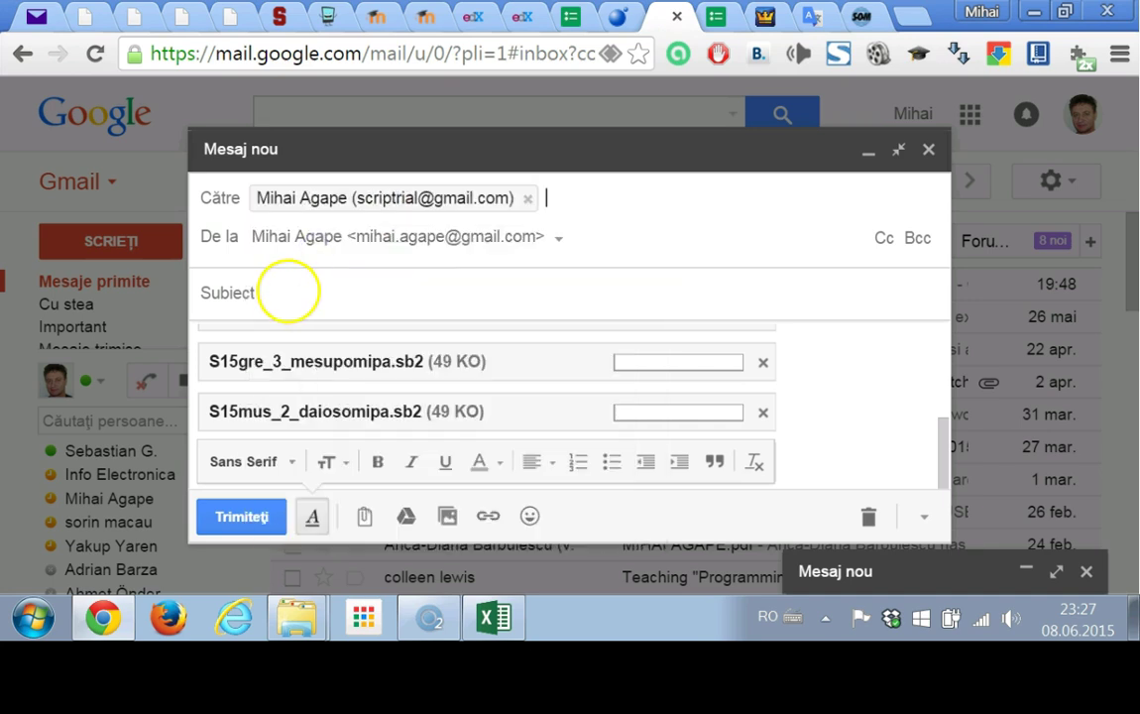
pyautogui.click(288, 293)
pyautogui.write('Script 2015 Projects')
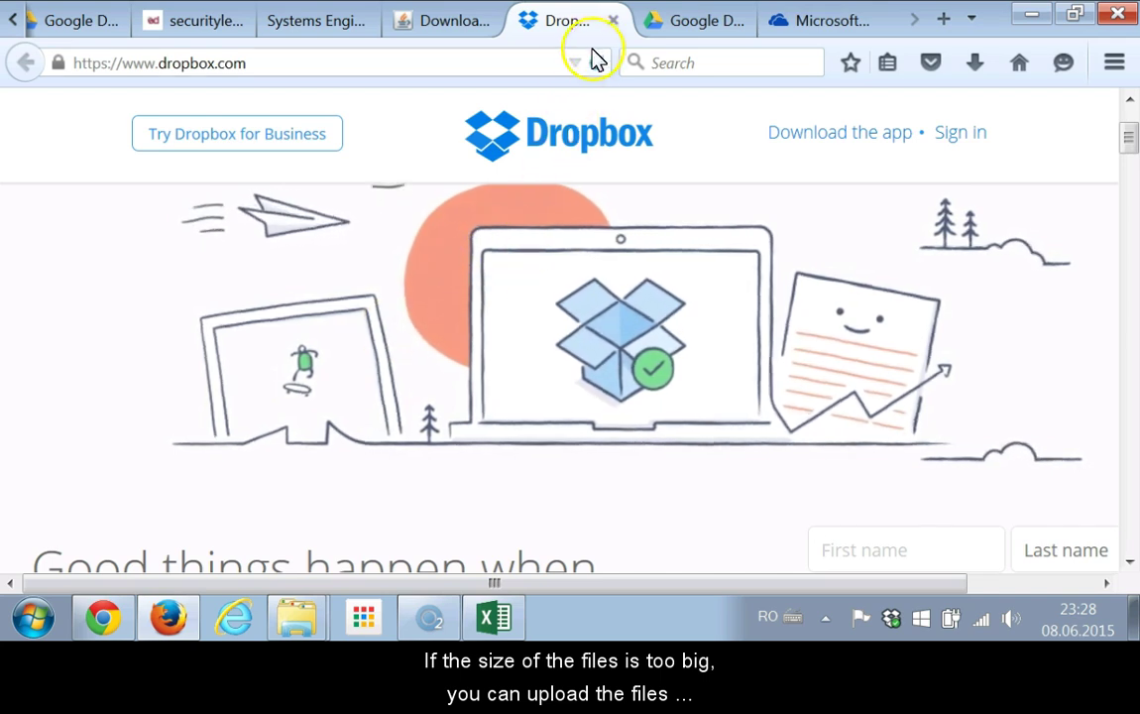
# Look at the Google Drive page, then the OneDrive page, in Firefox.
pyautogui.click(684, 25)
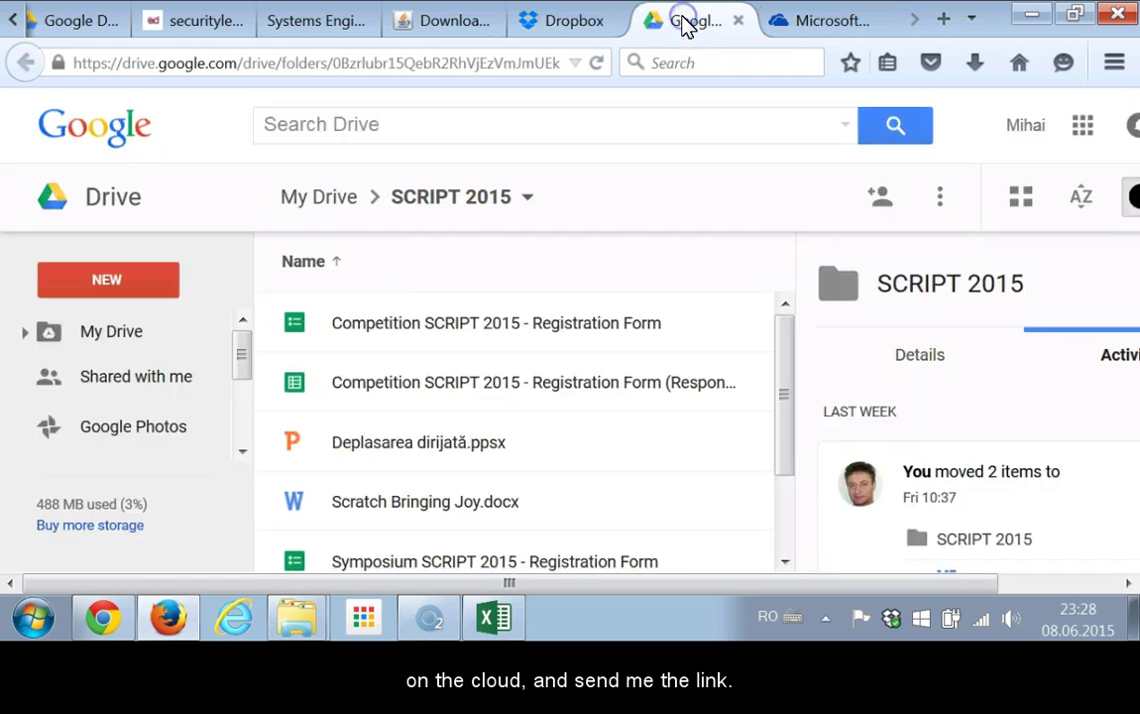
pyautogui.click(831, 28)
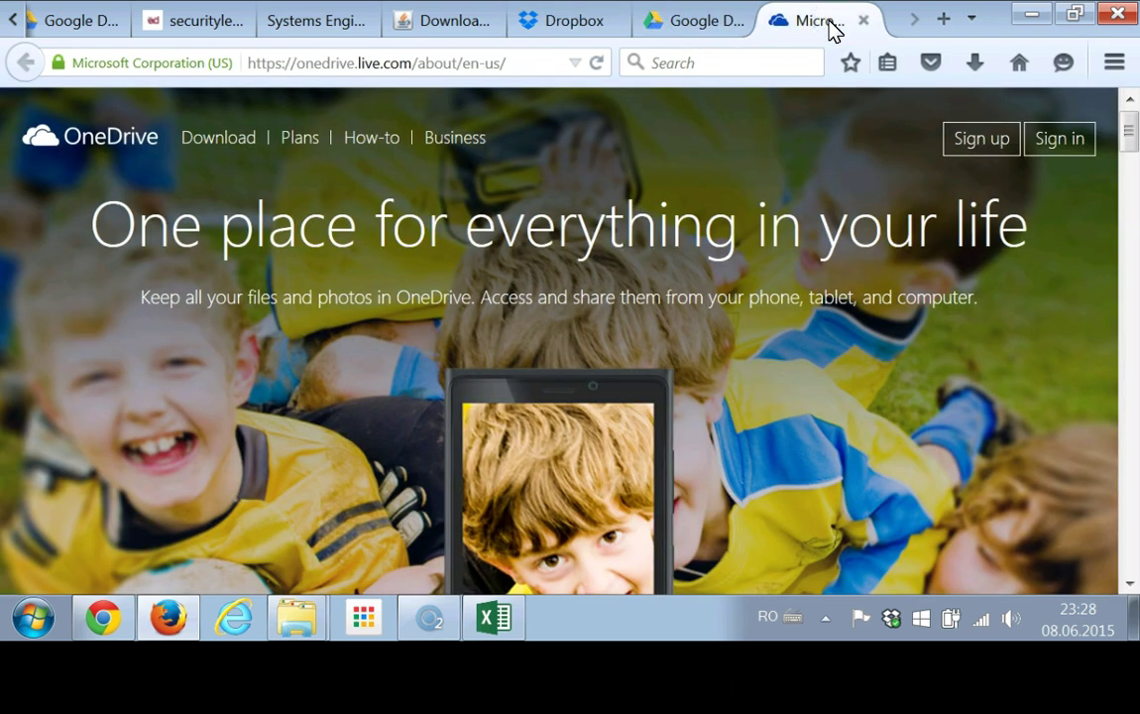